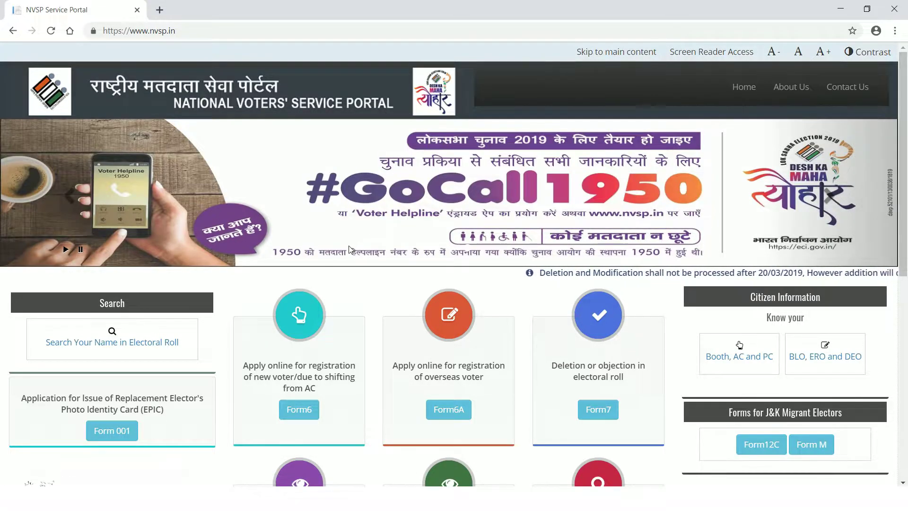
- Scroll the NVSP home page down to the Form8, Form8A and Application Status cards
scroll(348, 253, "down", 3)
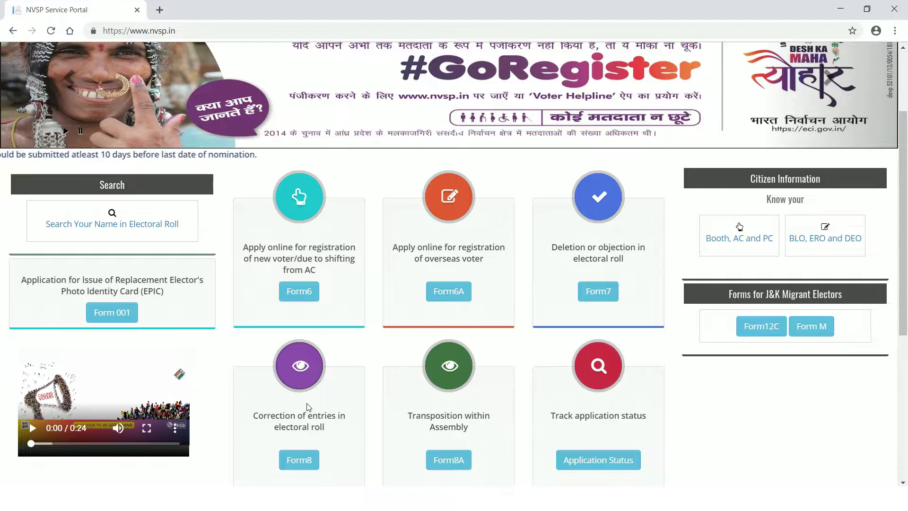
- Open the electoral roll search on the Search by EPIC No. tab and refresh its captcha
left_click(93, 226)
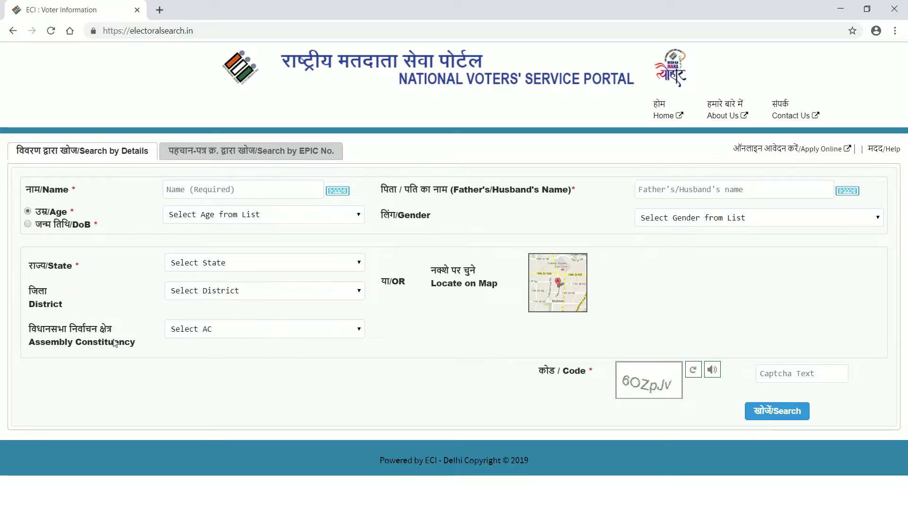
left_click(276, 157)
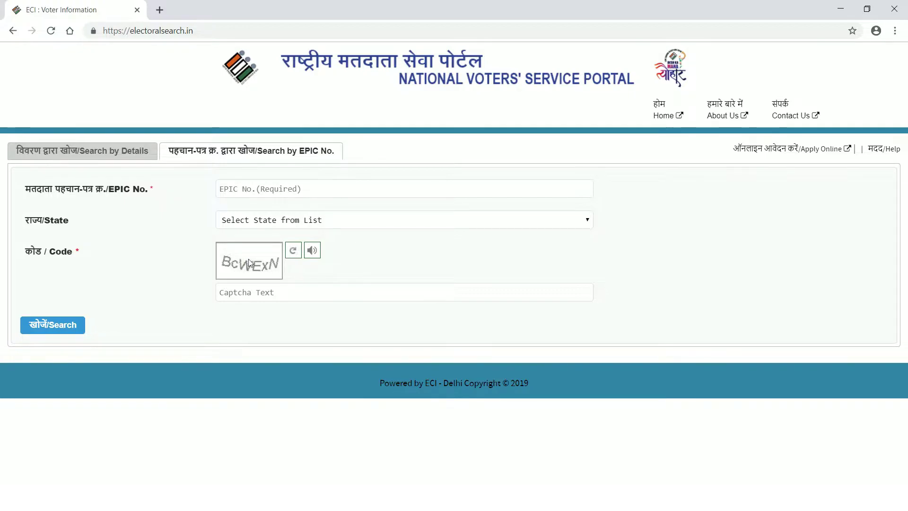
left_click(293, 250)
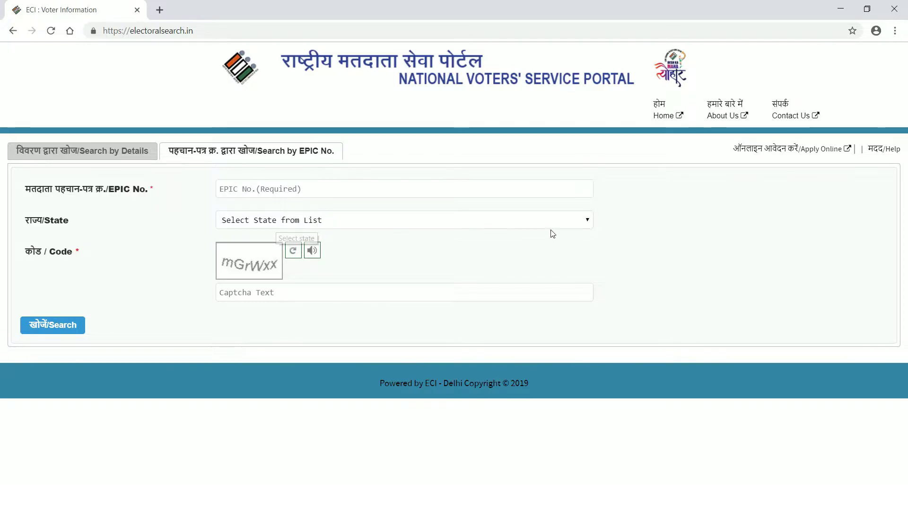
left_click(588, 222)
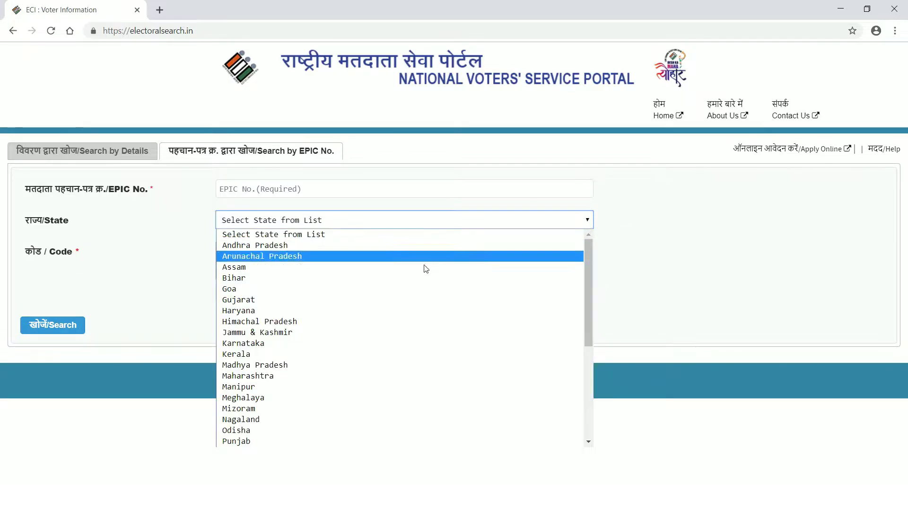
scroll(402, 341, "down", 4)
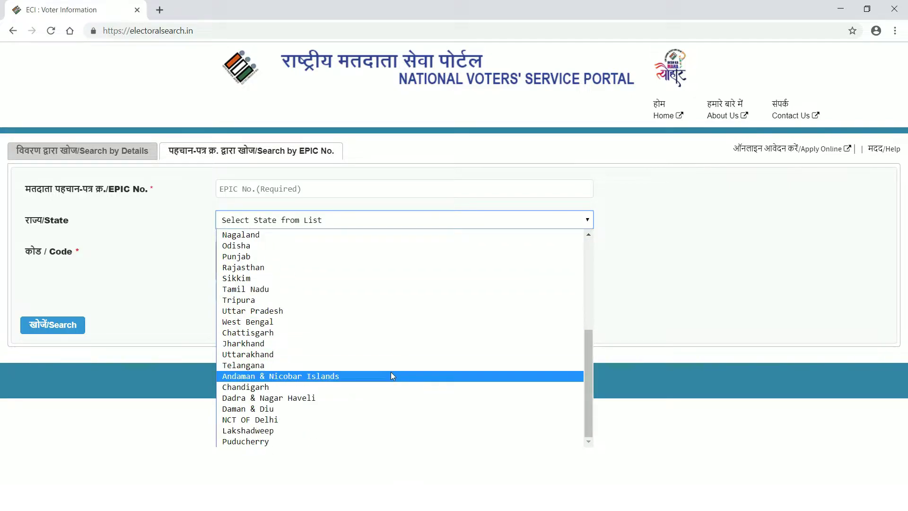
left_click(656, 230)
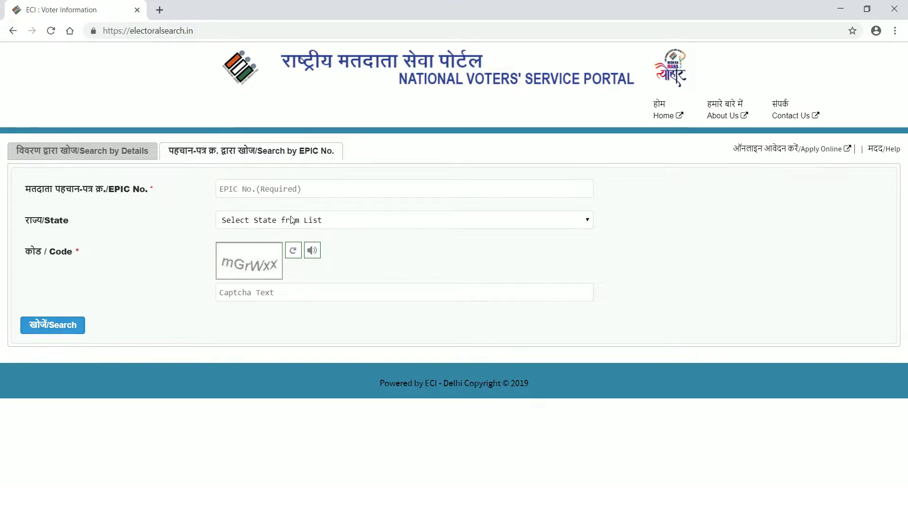
- Paste the voter's EPIC number and choose Maharashtra as the state
left_click(265, 189)
key("ctrl+v")
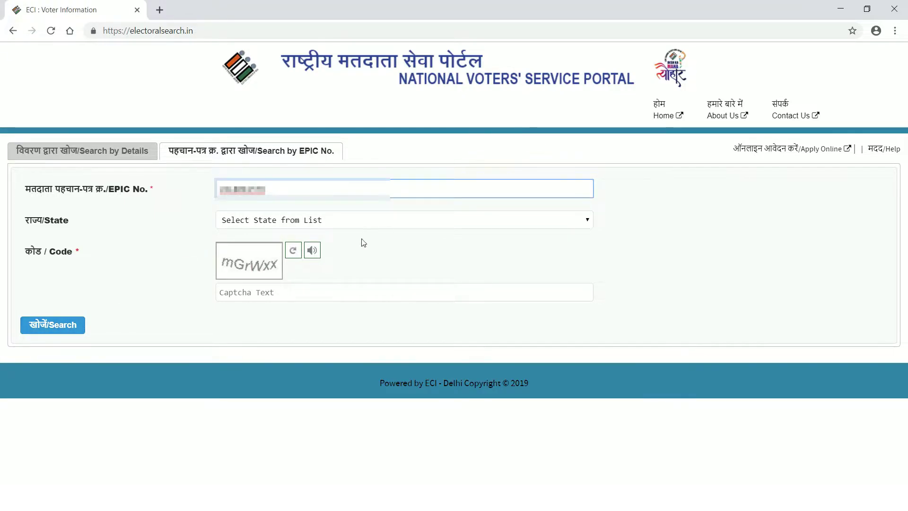
left_click(590, 224)
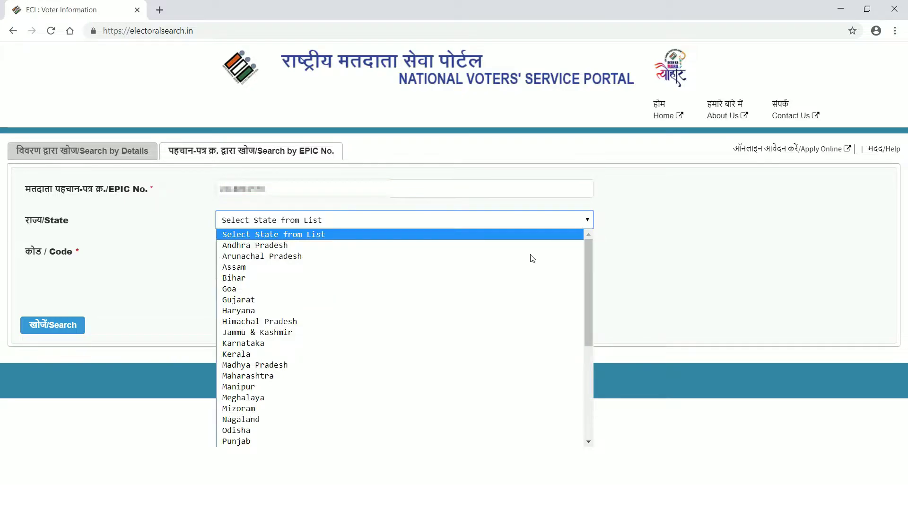
scroll(355, 288, "down", 3)
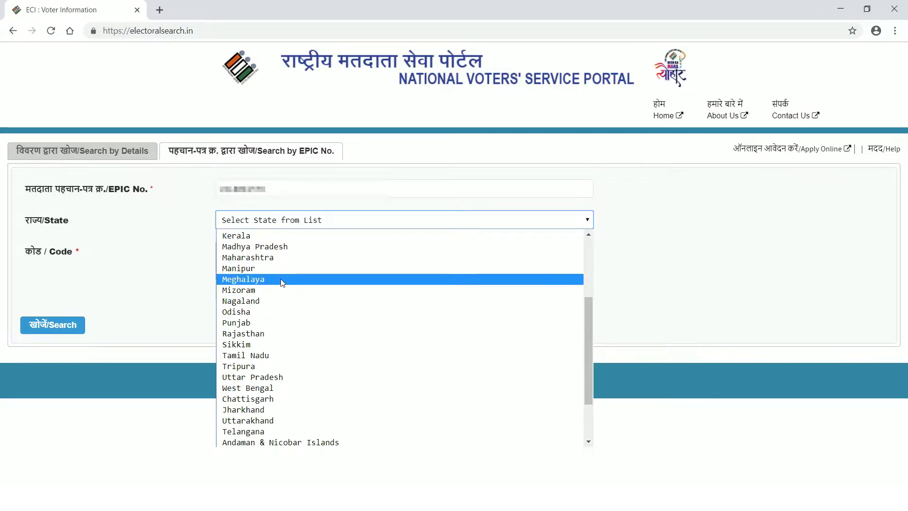
left_click(272, 258)
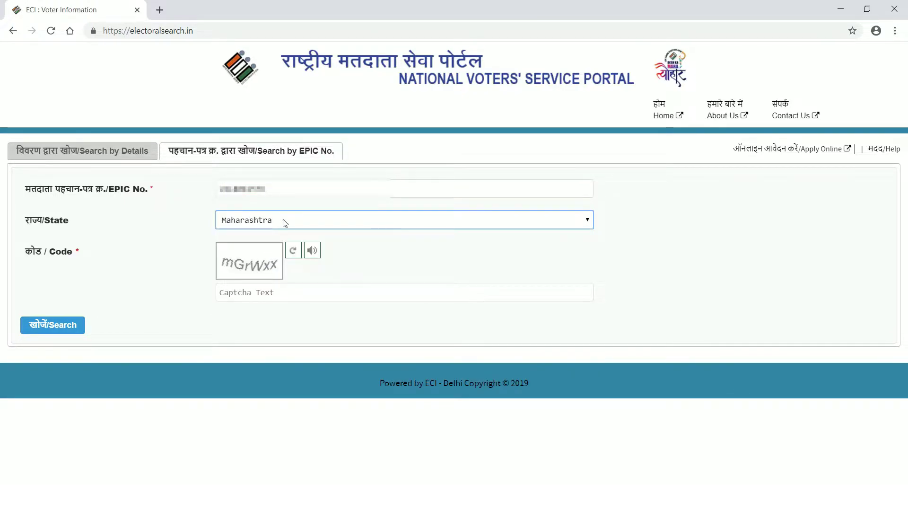
- Try Bihar, Manipur and Punjab as the state, return to Maharashtra, and type the captcha code
left_click(588, 222)
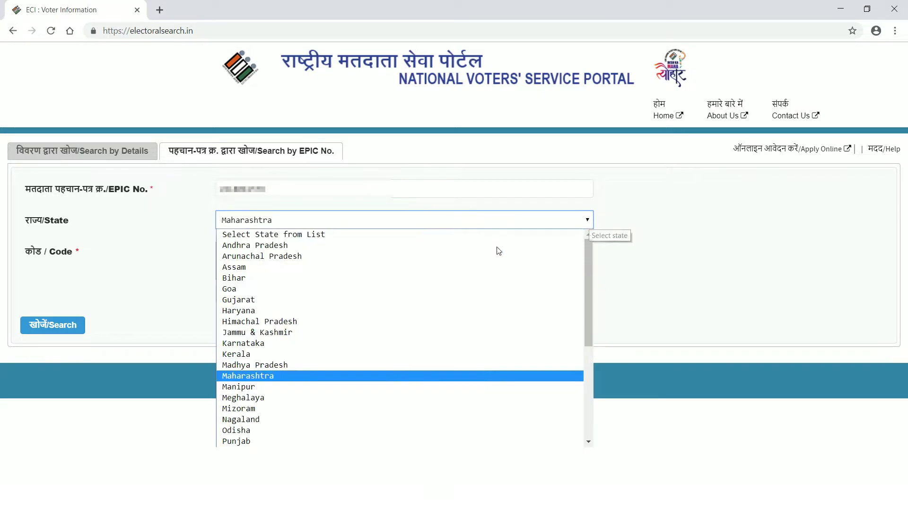
left_click(395, 280)
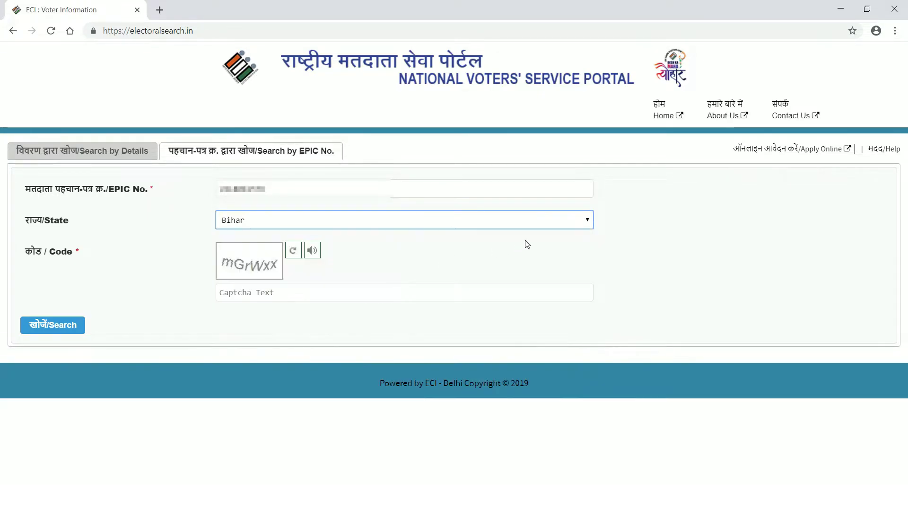
left_click(588, 225)
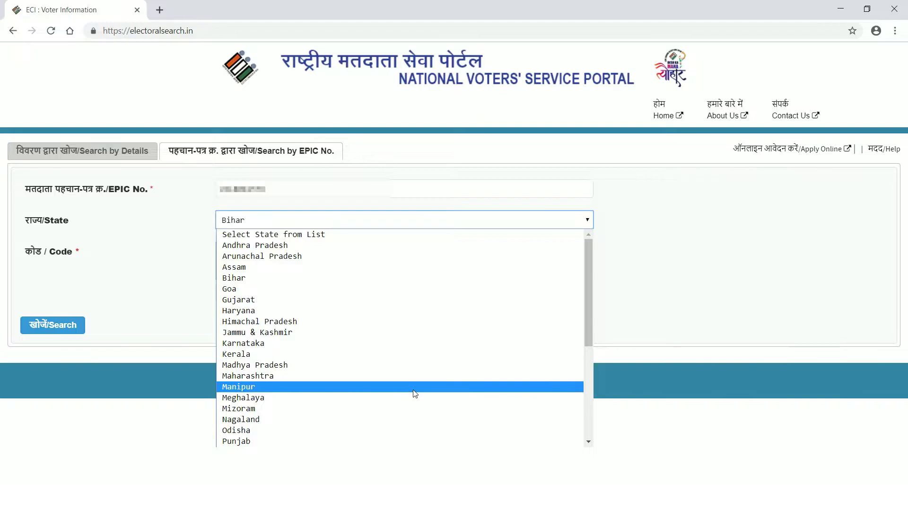
left_click(415, 394)
left_click(591, 220)
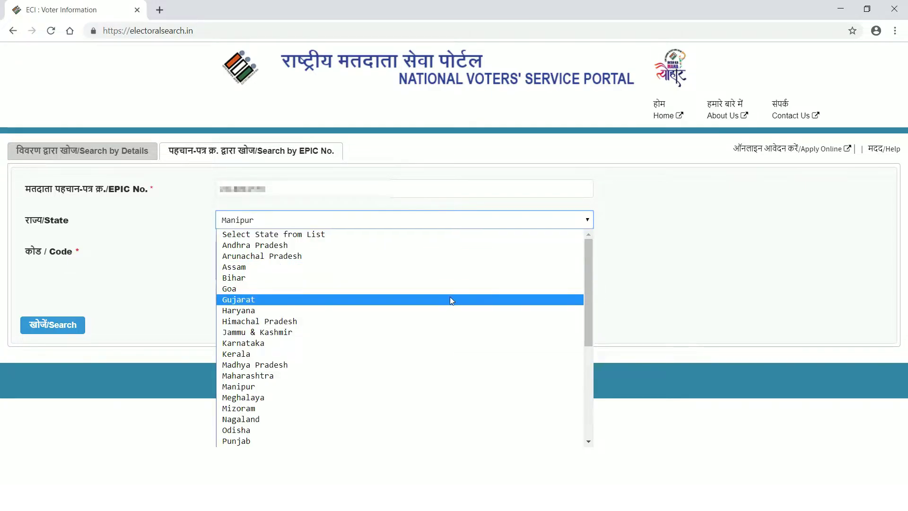
left_click(407, 441)
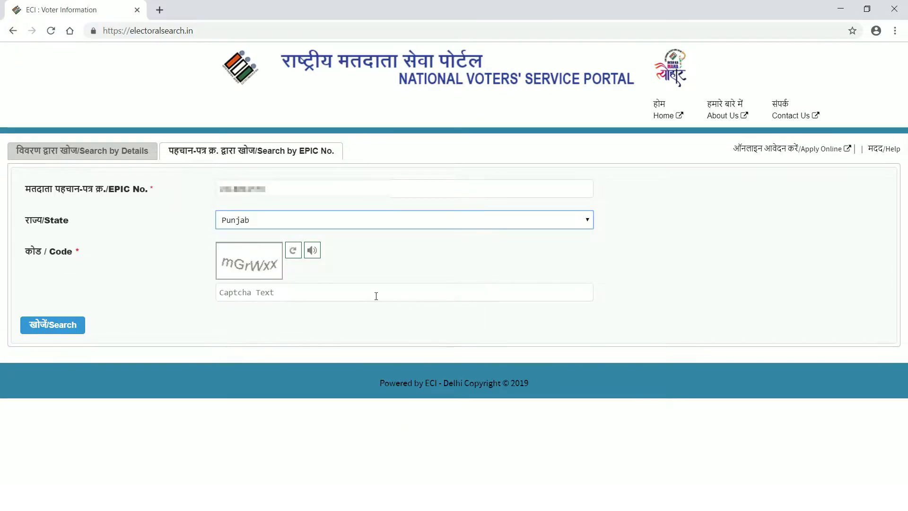
left_click(589, 221)
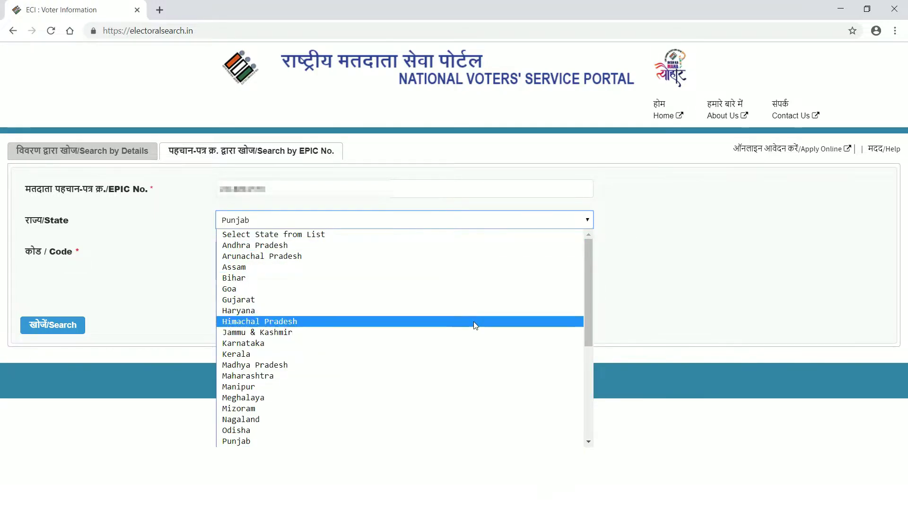
left_click(446, 376)
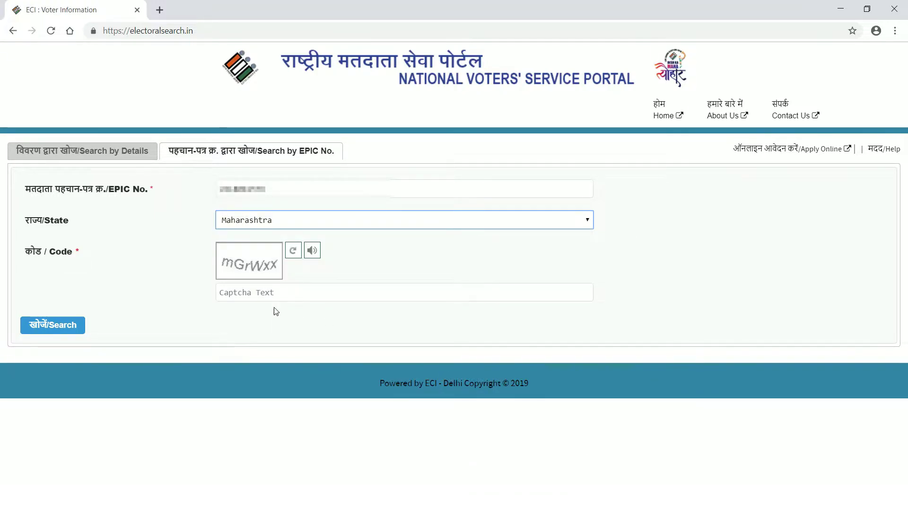
left_click(244, 296)
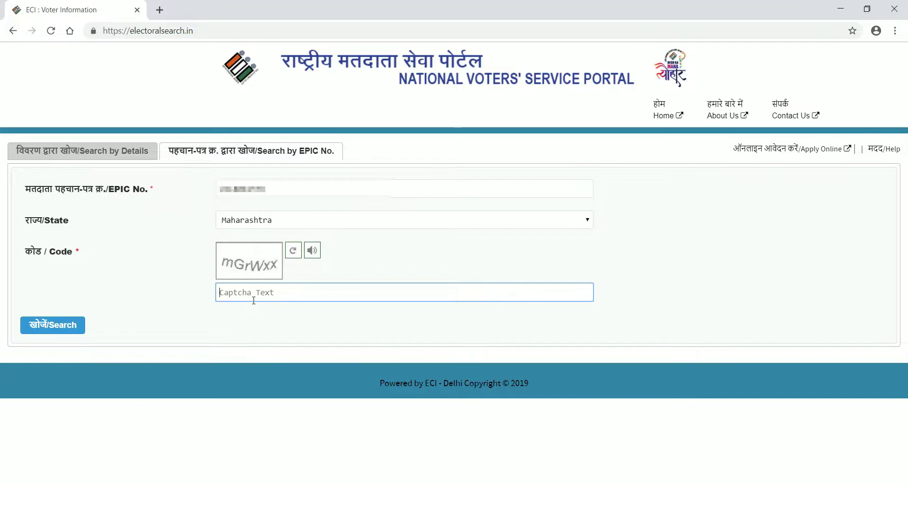
type("mGrWxx")
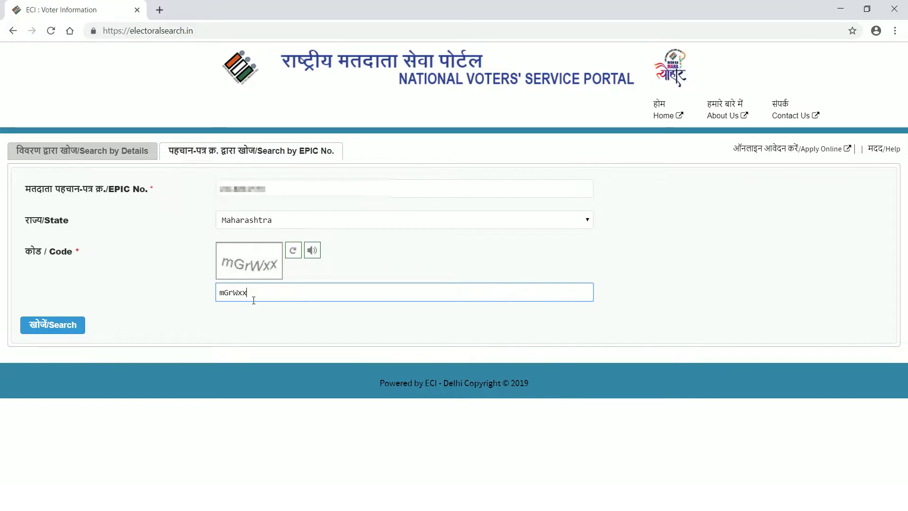
- Search the EPIC number and open the matching voter's Voter Information page in a new tab
left_click(62, 331)
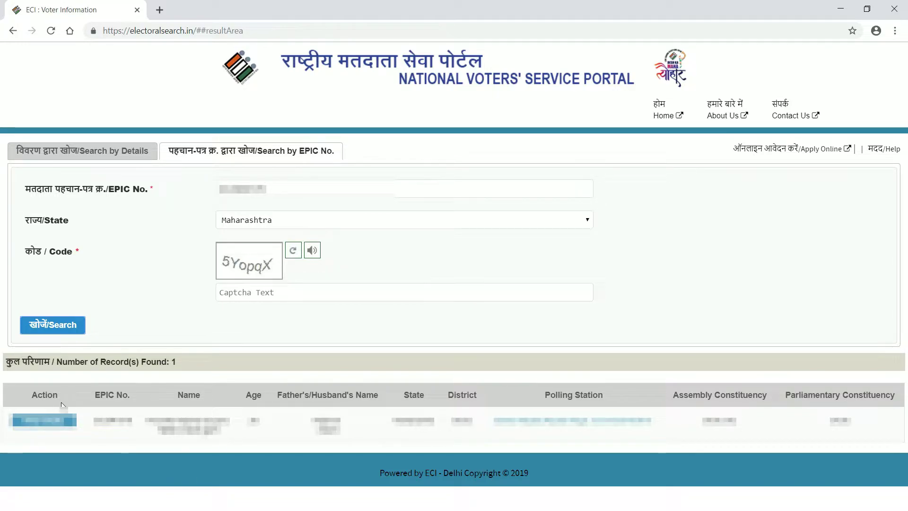
left_click(44, 422)
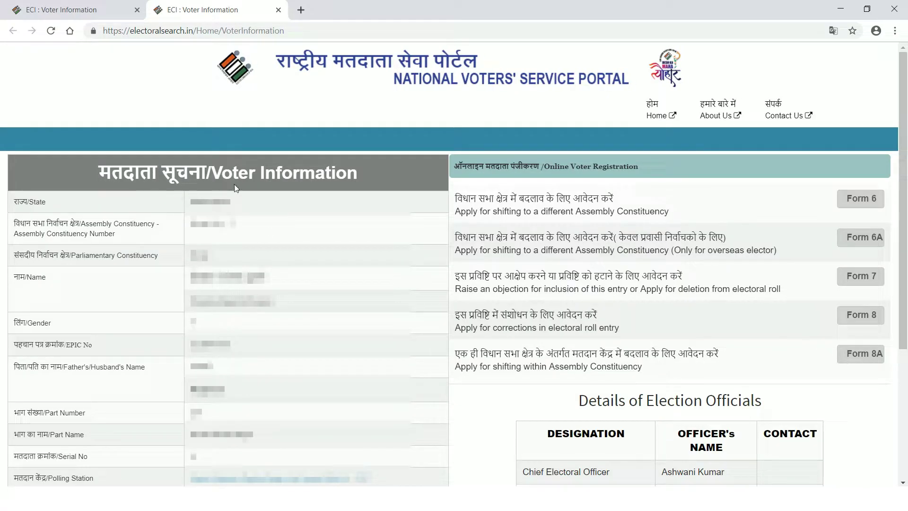
scroll(454, 265, "down", 1)
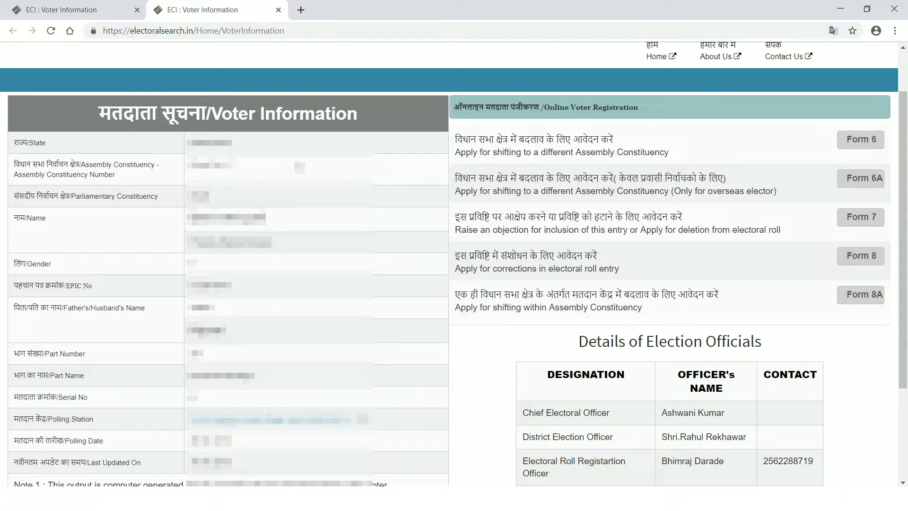
- Leave the electoral search for the nvsp.in home page, scrolled to the Form8, Form8A and Application Status cards
left_click(72, 11)
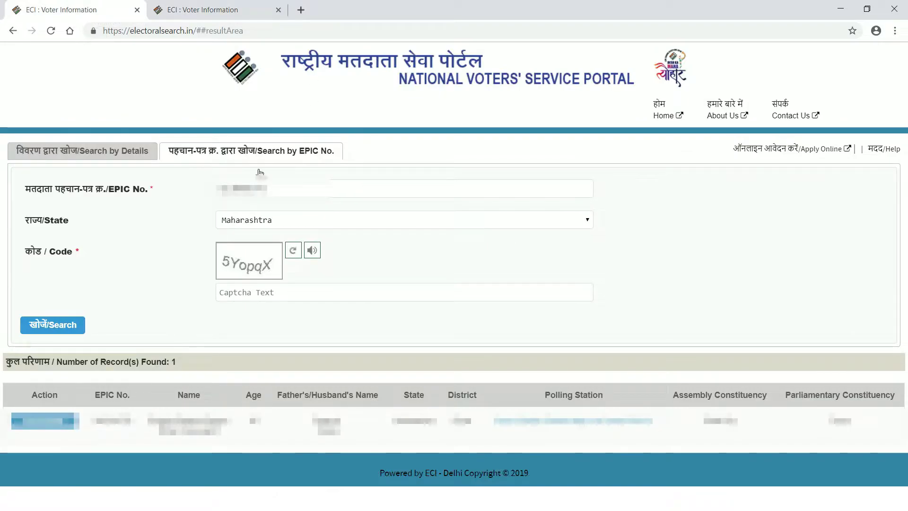
left_click(78, 156)
left_click(13, 31)
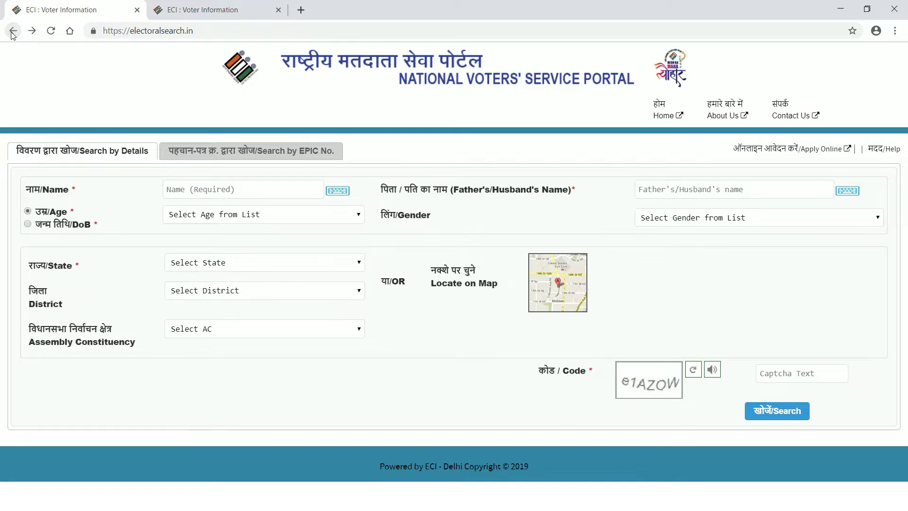
left_click(663, 117)
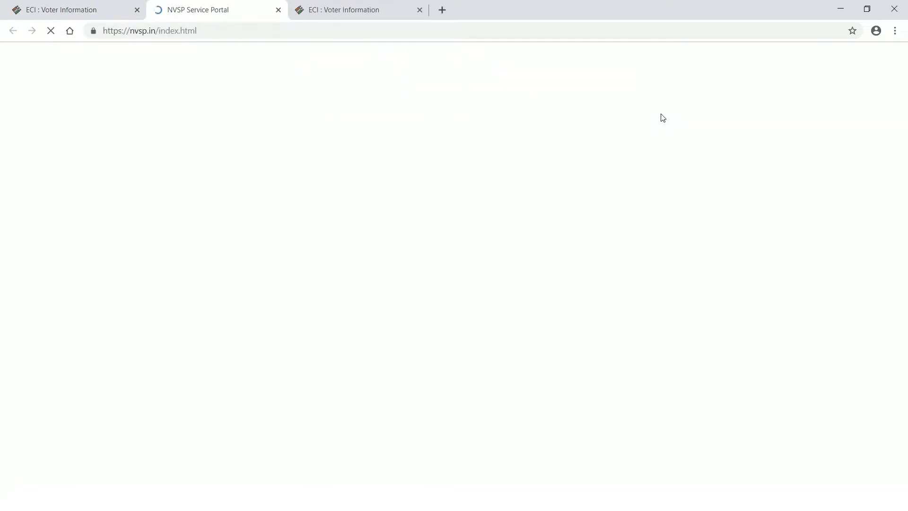
scroll(316, 374, "down", 4)
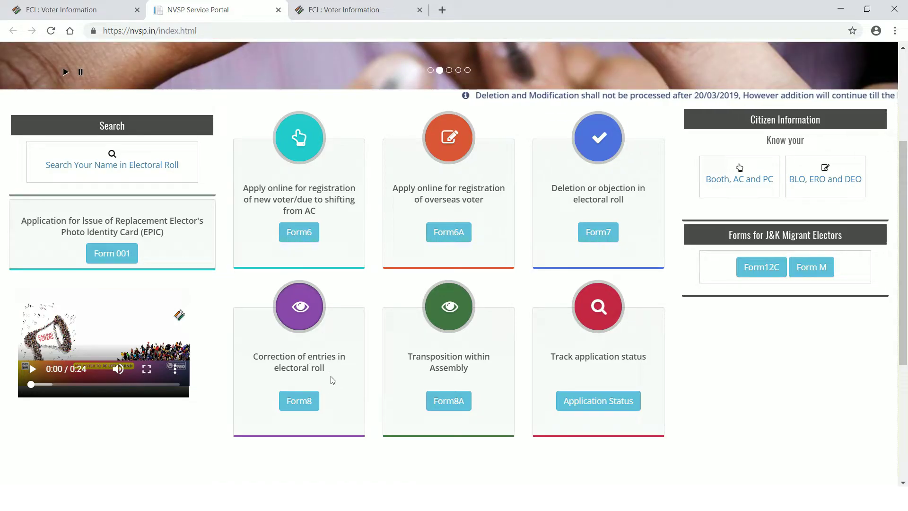
- Open Form8 under Correction of entries and switch its language from Hindi to English
left_click(304, 403)
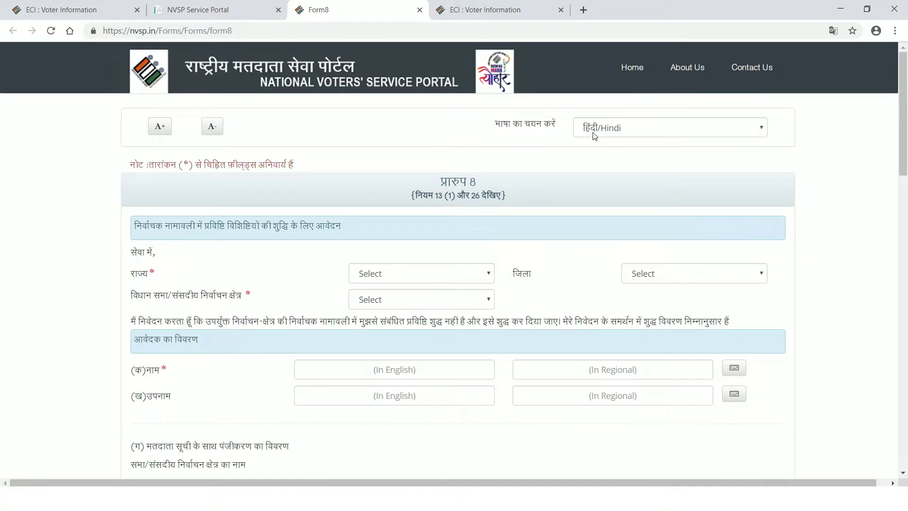
left_click(762, 128)
left_click(692, 156)
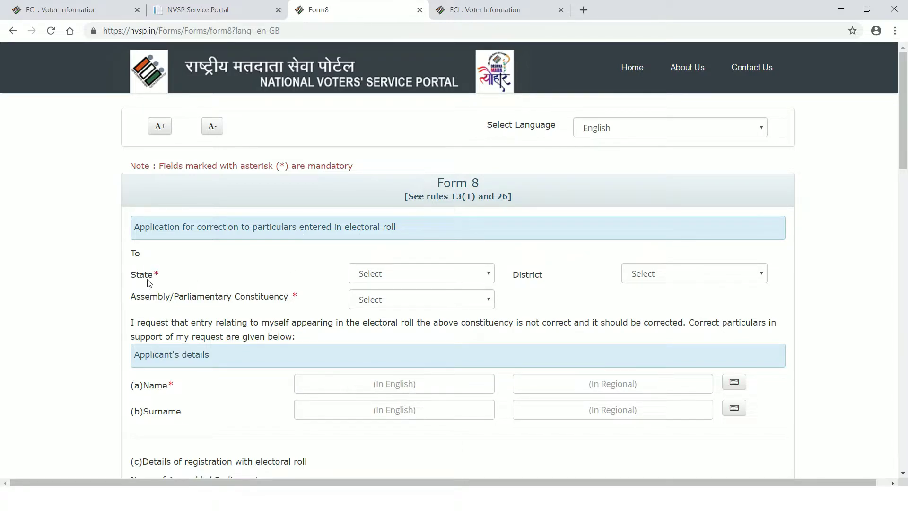
- Try Chhattisgarh as the Form 8 state, then choose Maharashtra
scroll(591, 335, "down", 1)
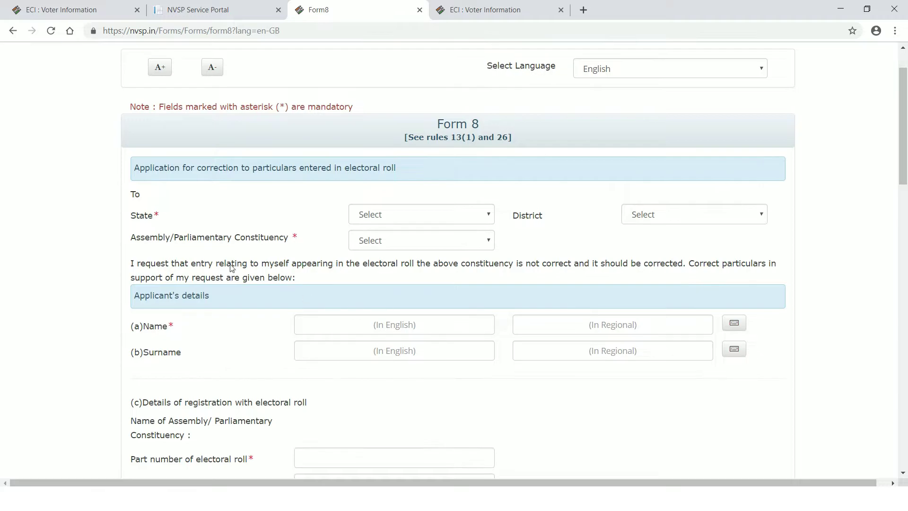
left_click(489, 217)
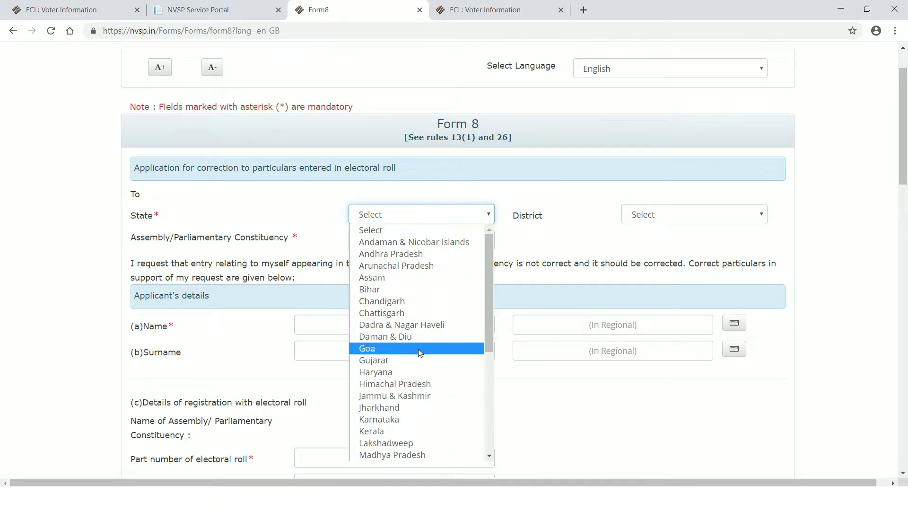
left_click(412, 389)
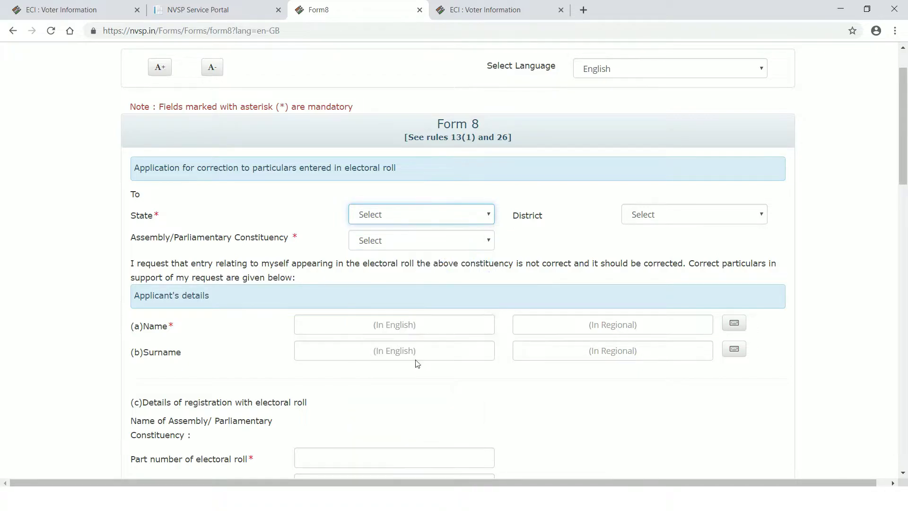
left_click(488, 215)
left_click(438, 313)
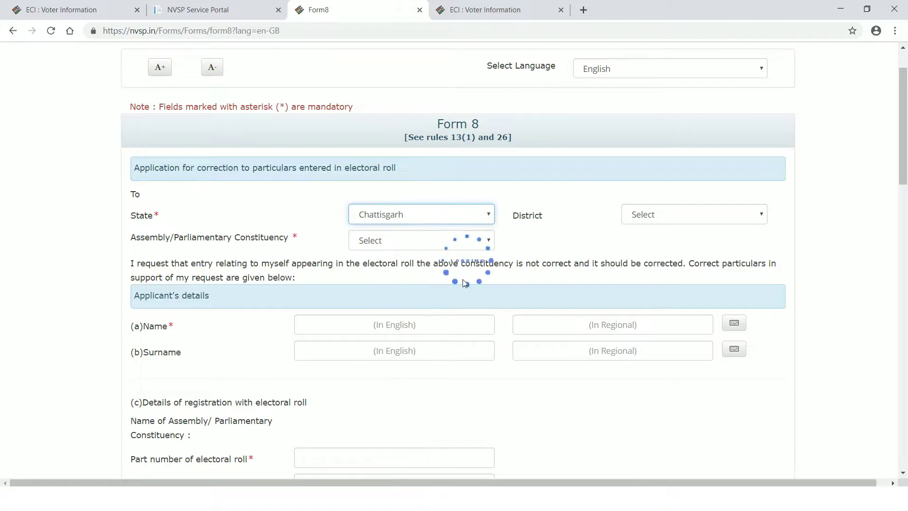
left_click(488, 214)
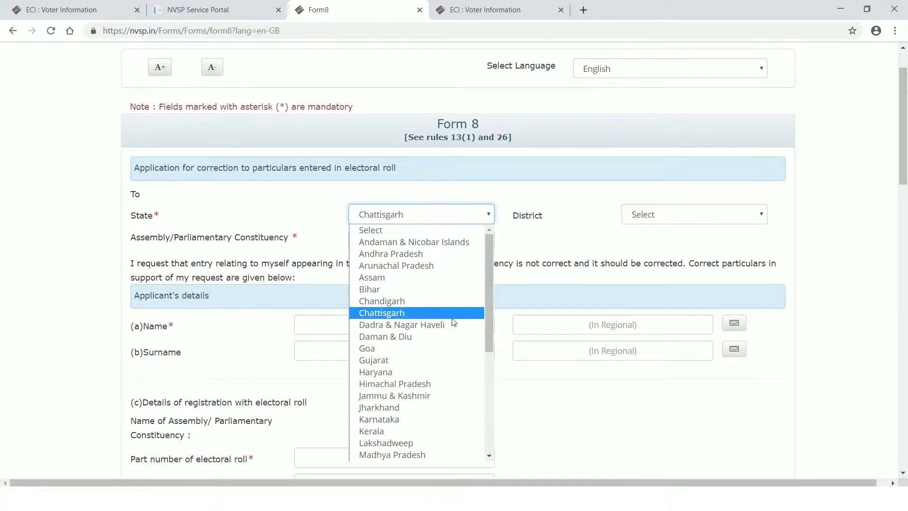
scroll(432, 406, "down", 3)
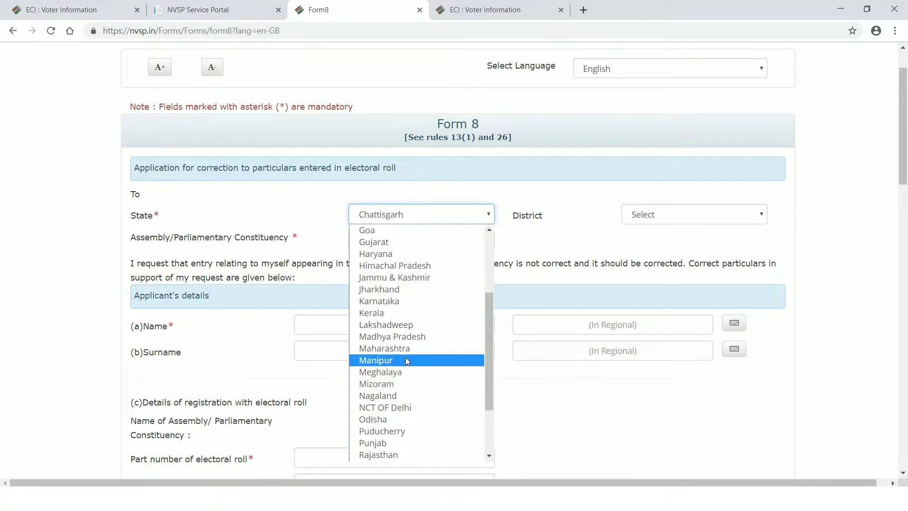
left_click(407, 349)
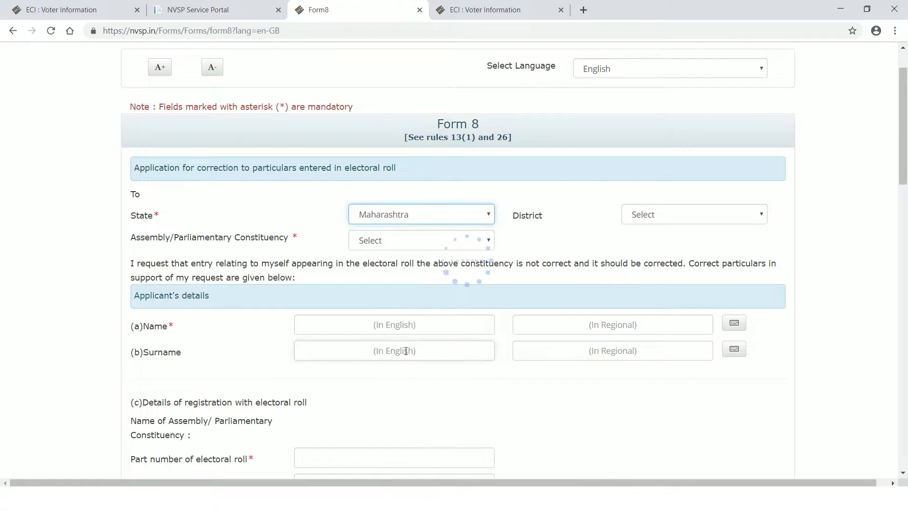
- Compare the Maharashtra and Karnataka district lists, then set the state back to Maharashtra
left_click(763, 214)
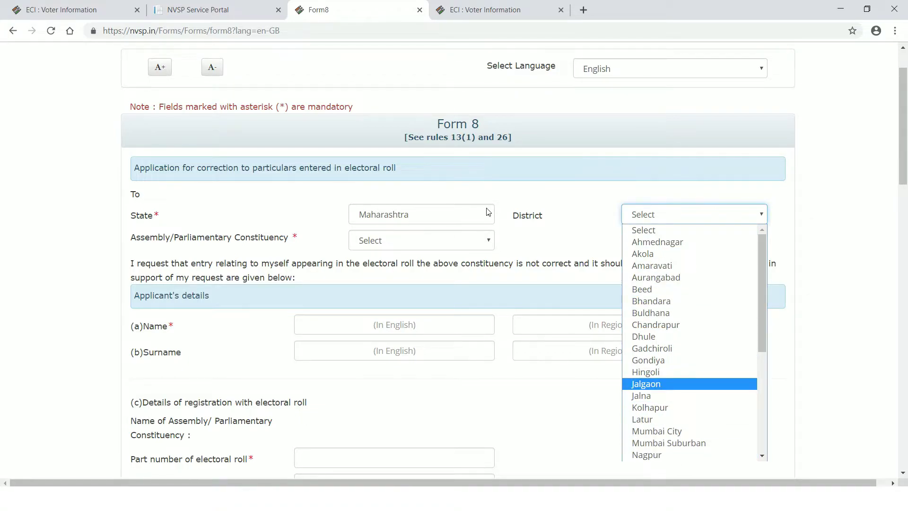
left_click(492, 221)
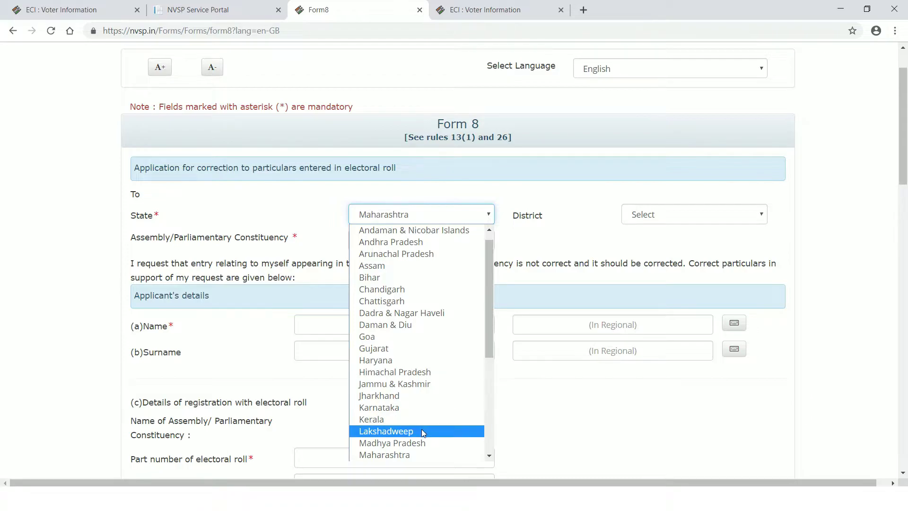
left_click(423, 407)
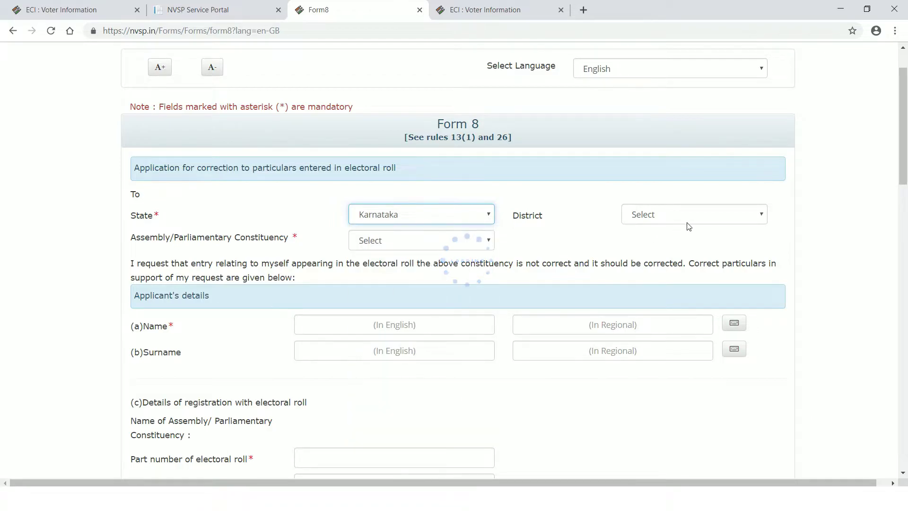
left_click(764, 220)
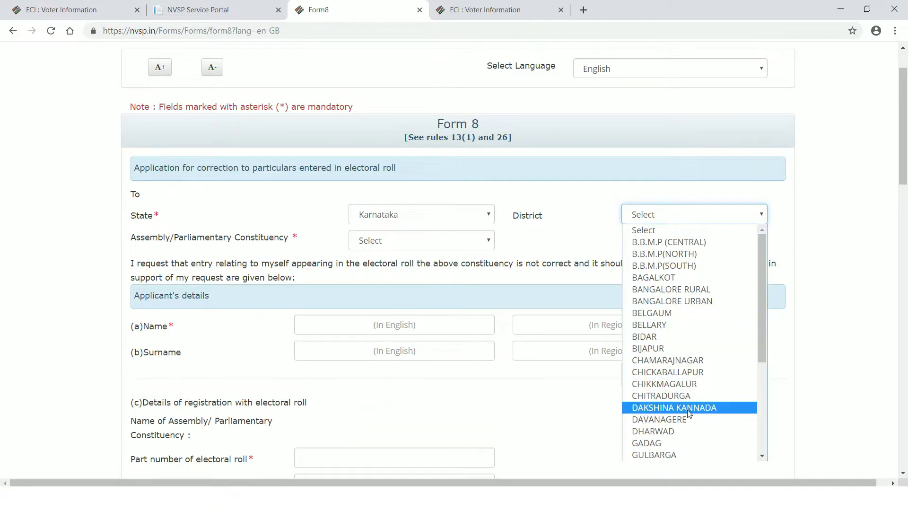
left_click(489, 218)
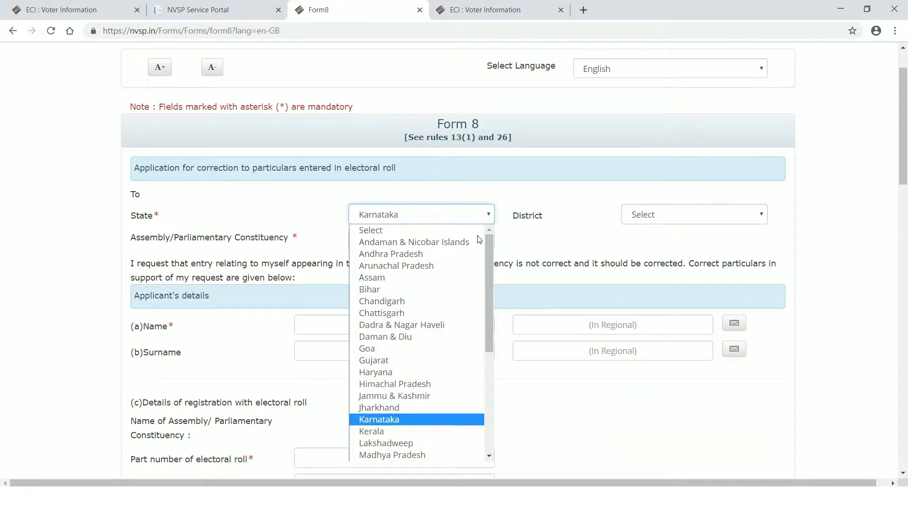
scroll(409, 400, "down", 5)
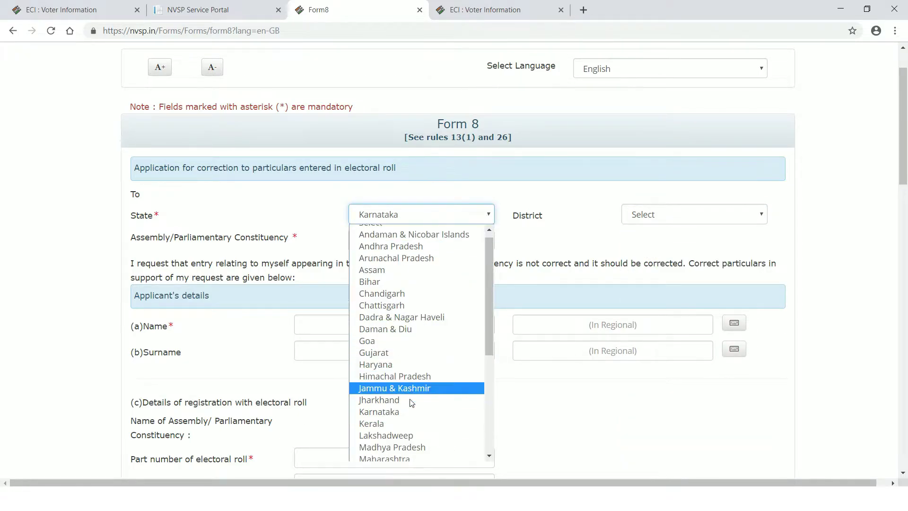
scroll(399, 324, "up", 5)
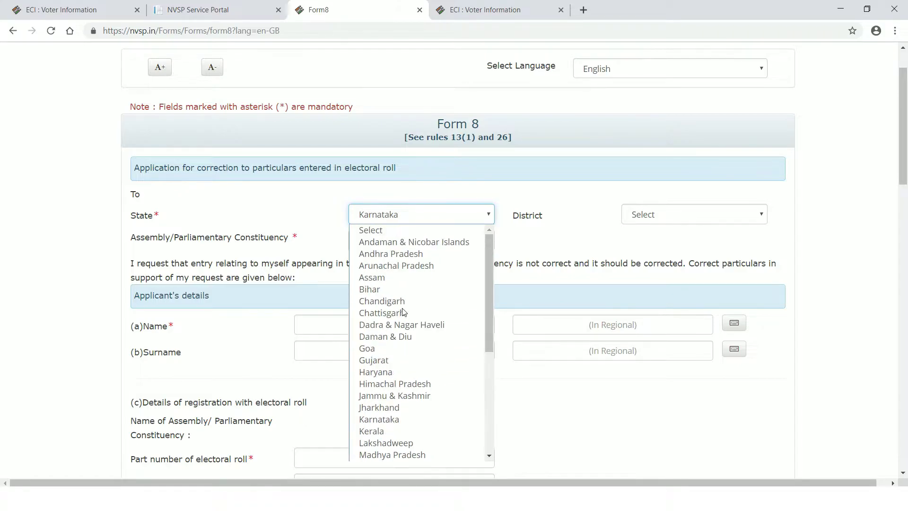
scroll(399, 320, "down", 3)
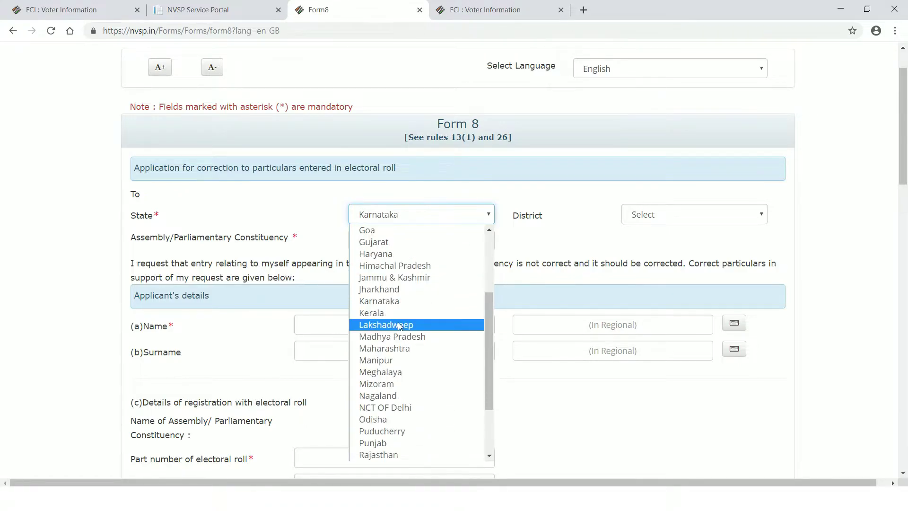
left_click(395, 349)
- Select Dhule as the district and Dhule City as the constituency
left_click(762, 214)
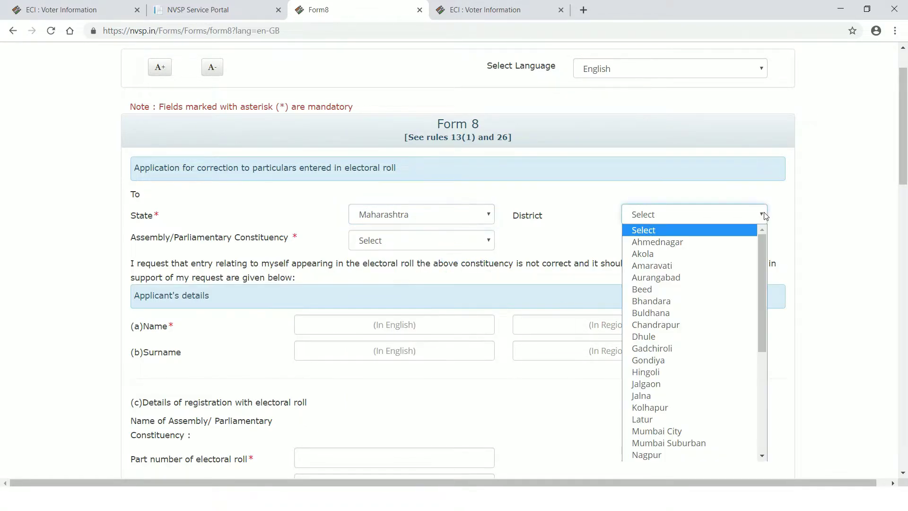
left_click(698, 337)
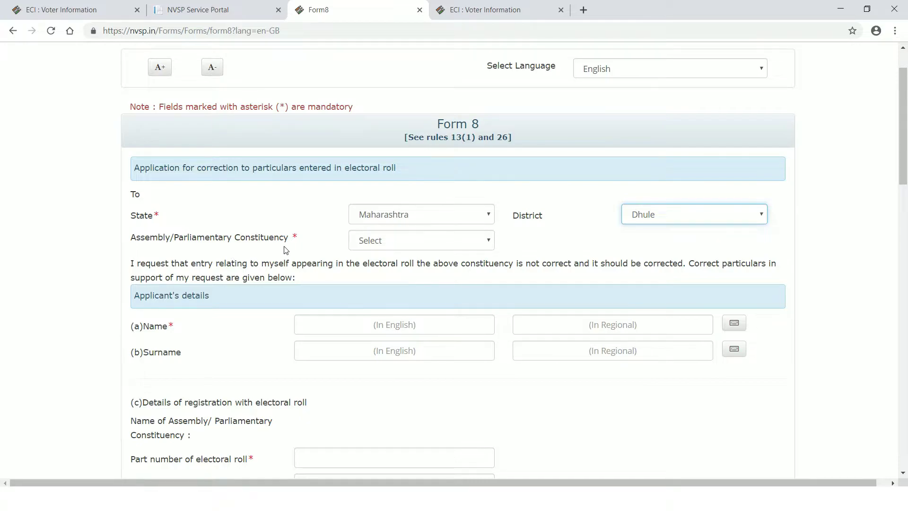
left_click(490, 241)
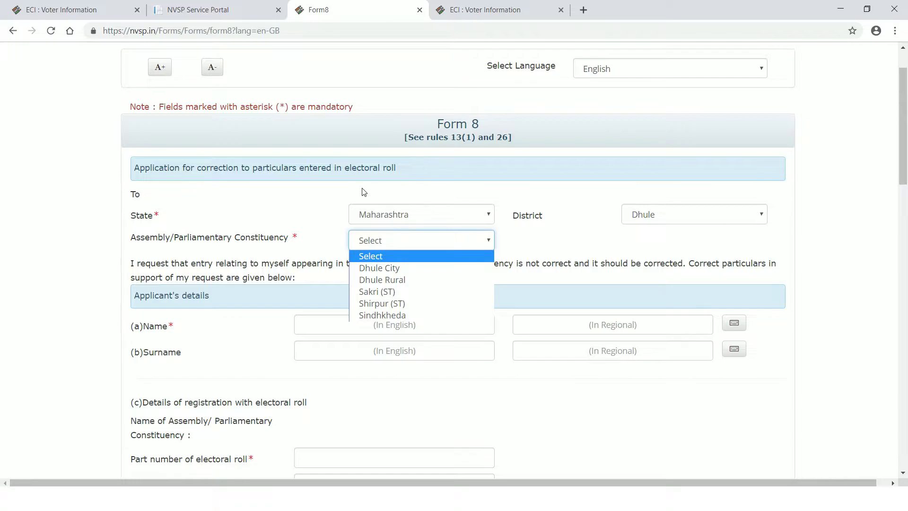
left_click(379, 268)
scroll(265, 202, "down", 1)
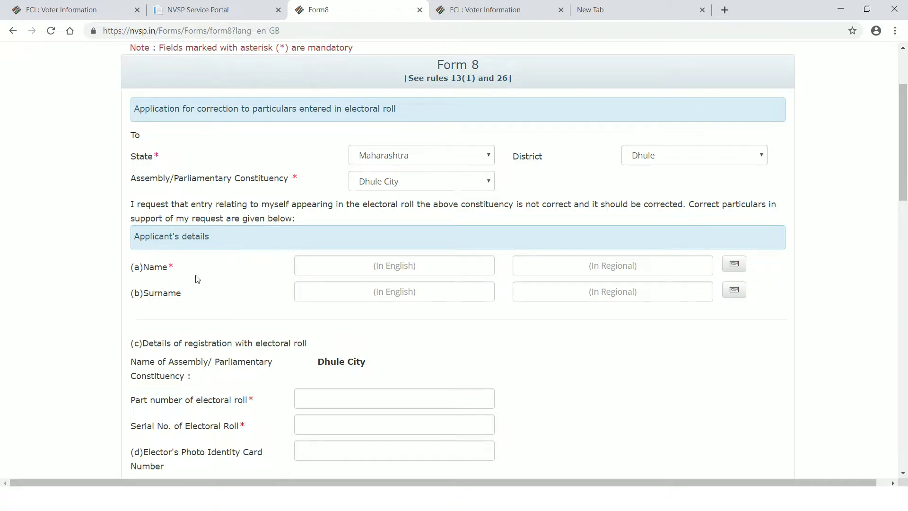
- Enter the applicant's first name in English and keep the suggested Marathi spelling
left_click(360, 265)
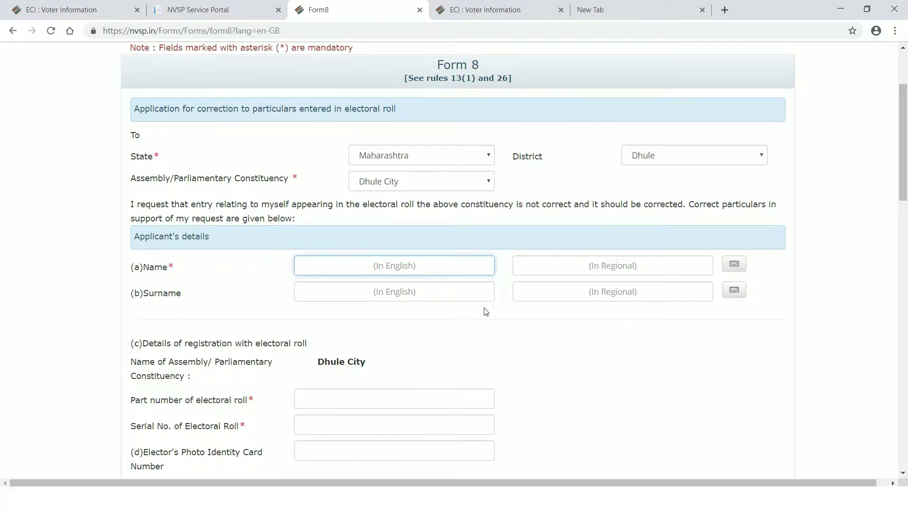
key("Tab")
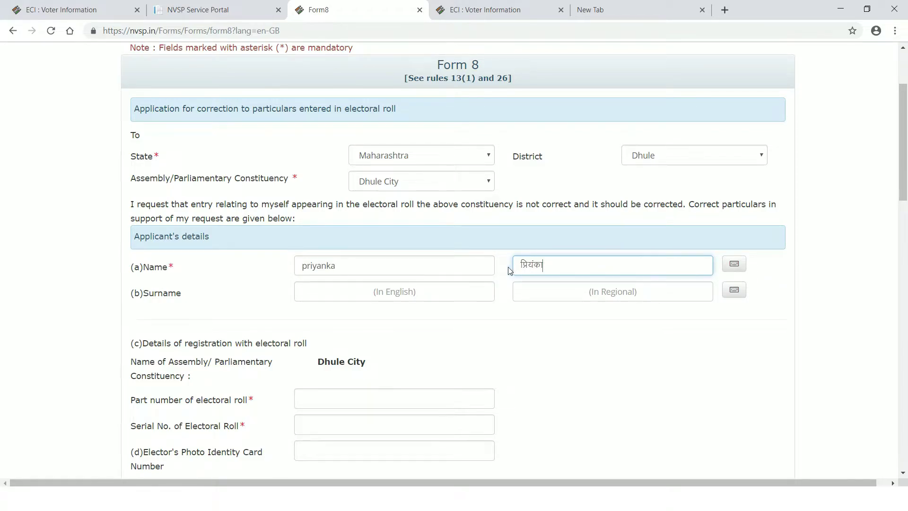
left_click_drag(521, 265, 555, 266)
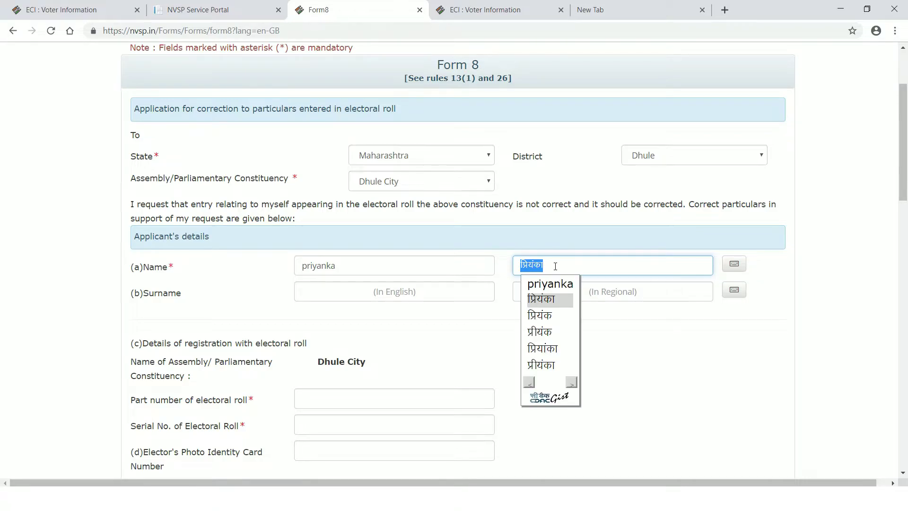
left_click(559, 268)
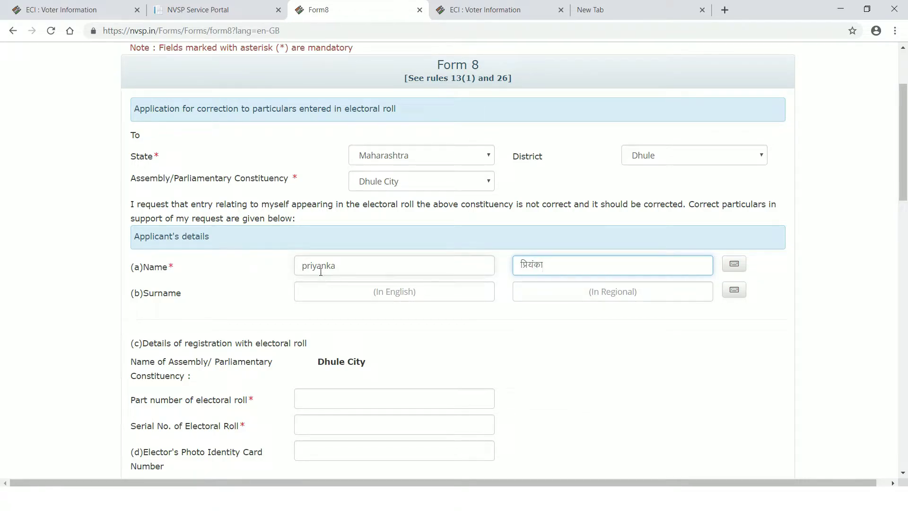
left_click(337, 265)
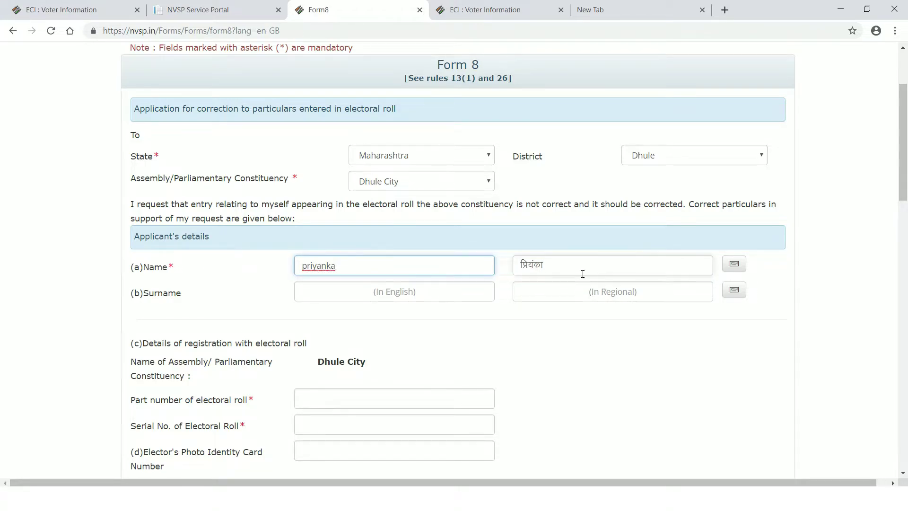
left_click(549, 265)
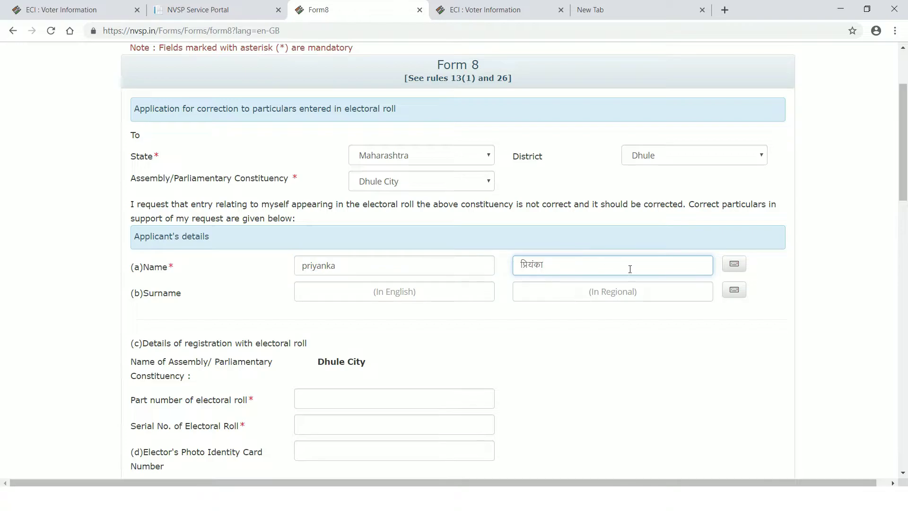
left_click(735, 268)
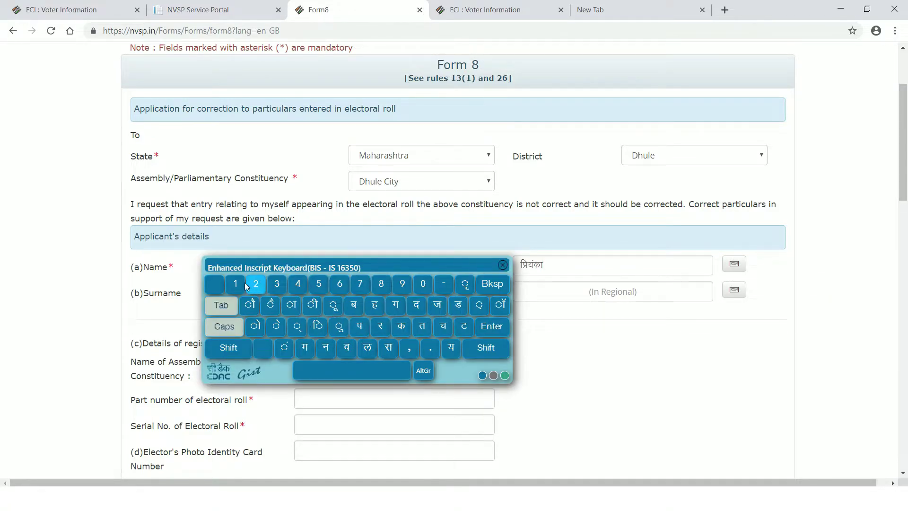
left_click(503, 264)
- Enter the applicant's surname in English, check its Marathi spelling, and scroll to the part number field
left_click(343, 293)
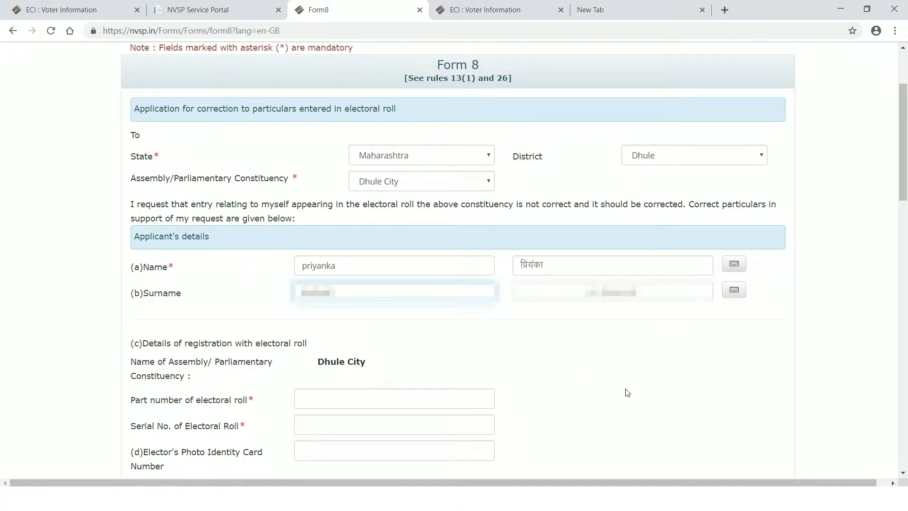
left_click(679, 290)
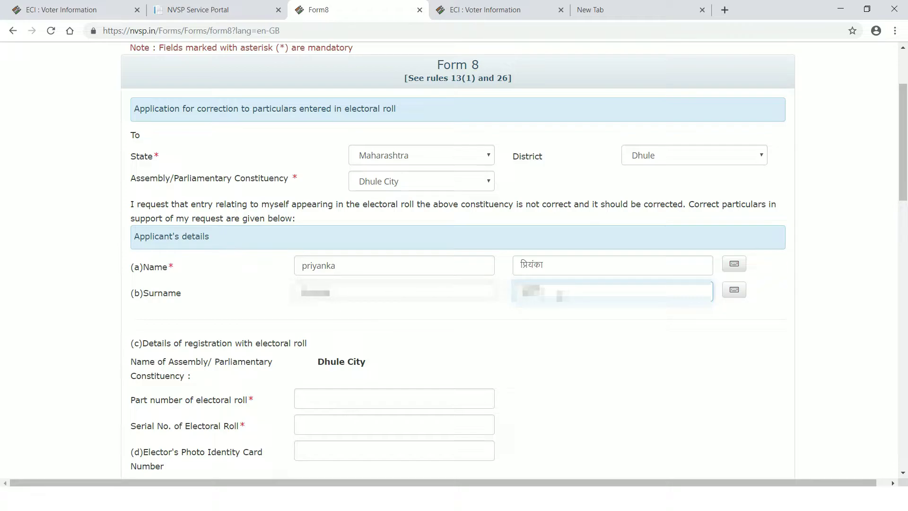
left_click(735, 295)
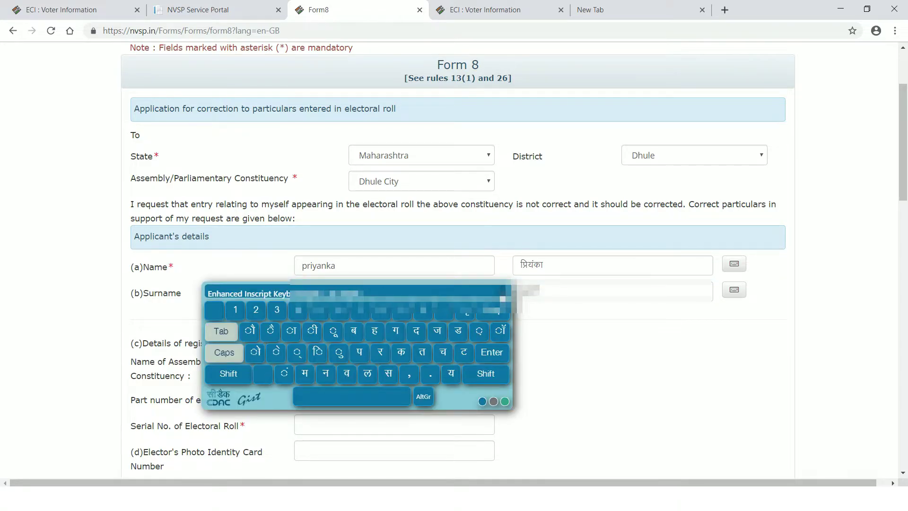
left_click(503, 294)
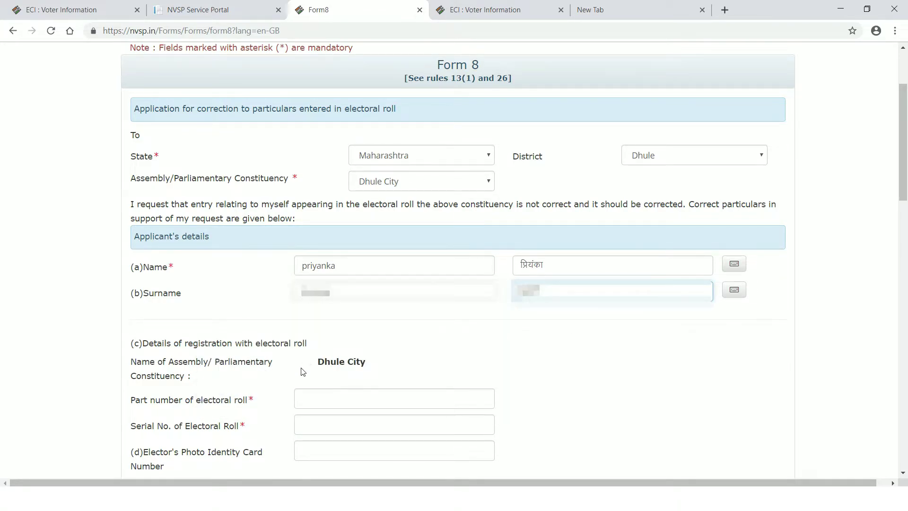
scroll(300, 331, "down", 4)
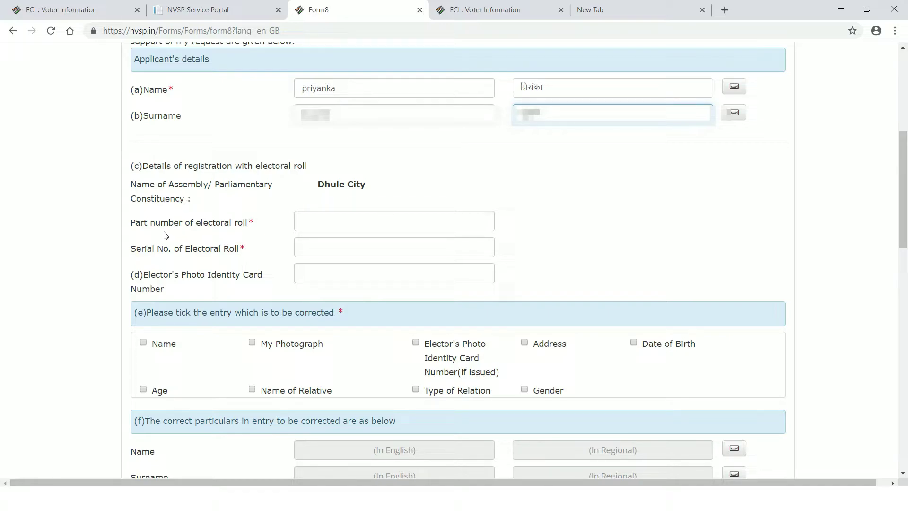
left_click(316, 222)
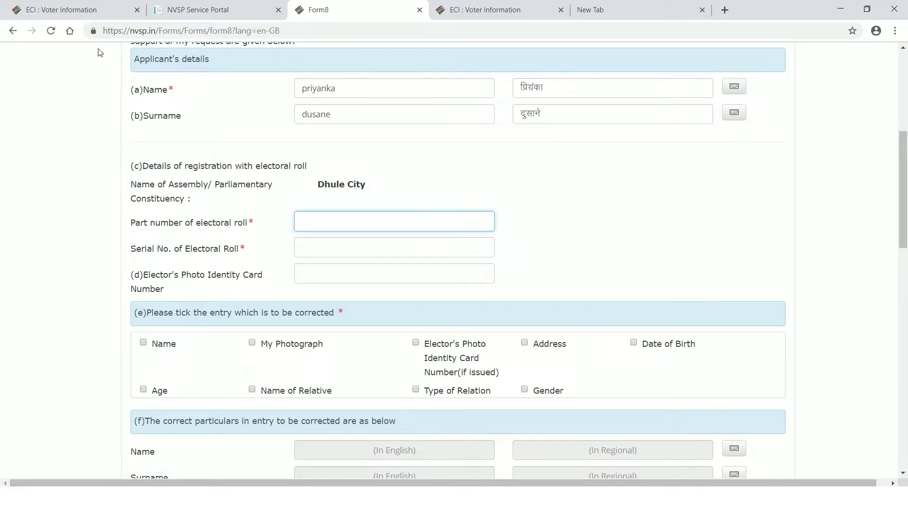
- Copy the Part Number from the Voter Information tab into Form 8's part number field
left_click(87, 12)
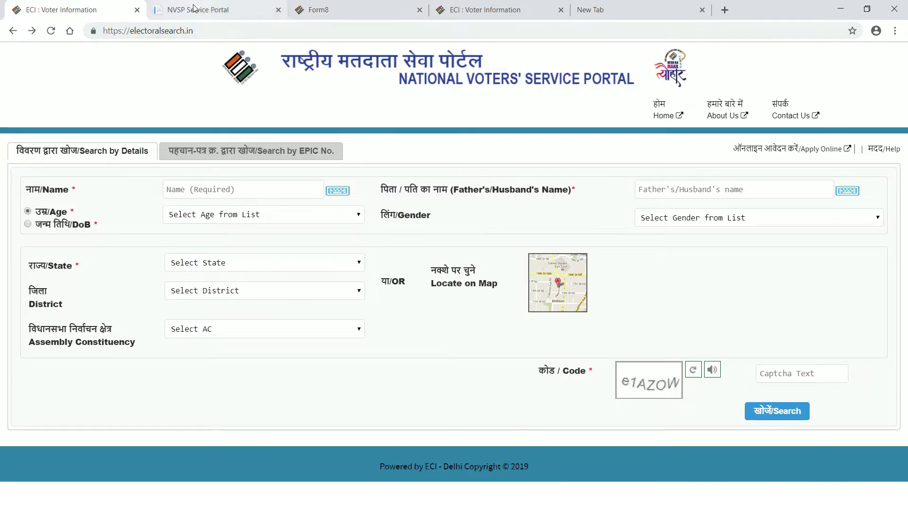
left_click(214, 11)
left_click(319, 12)
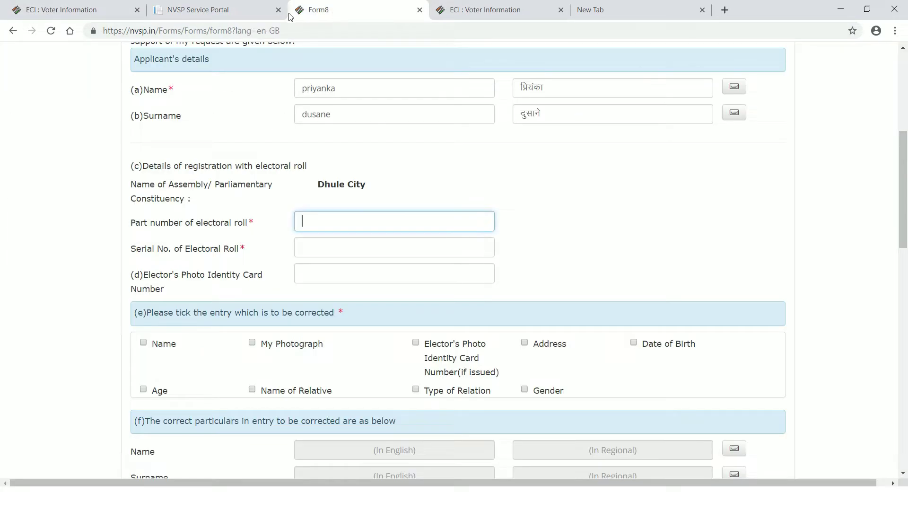
left_click(64, 12)
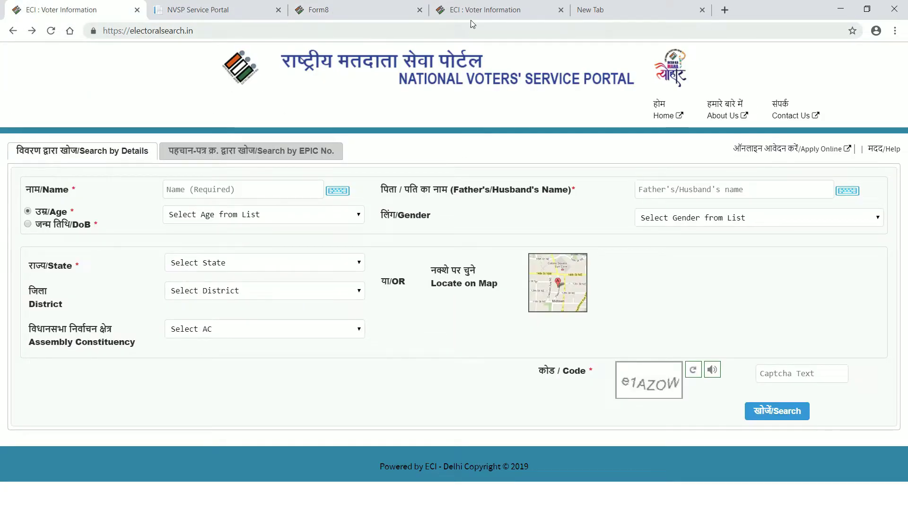
left_click(485, 12)
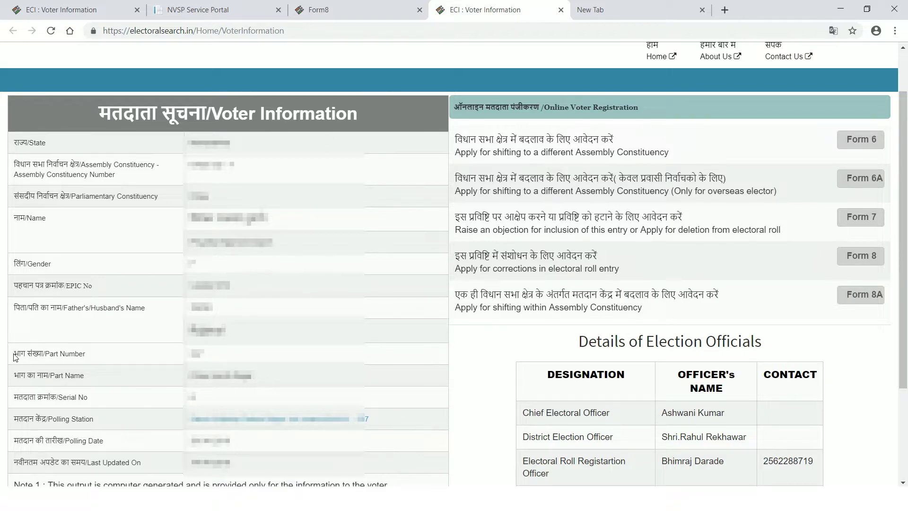
left_click_drag(29, 351, 97, 355)
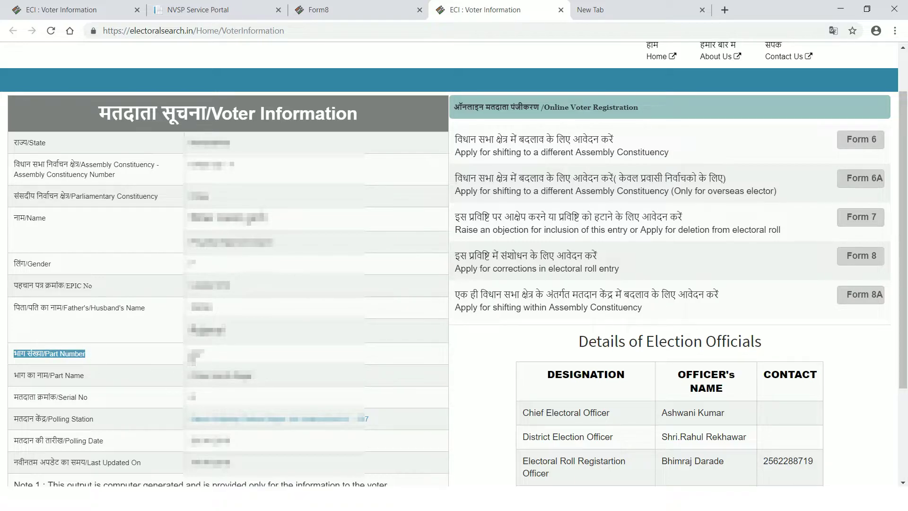
left_click_drag(189, 352, 205, 356)
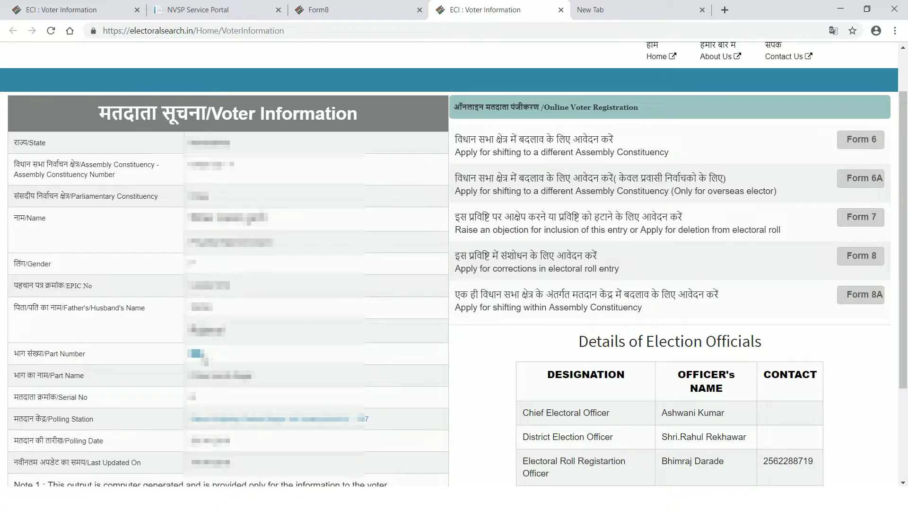
right_click(302, 360)
left_click(321, 369)
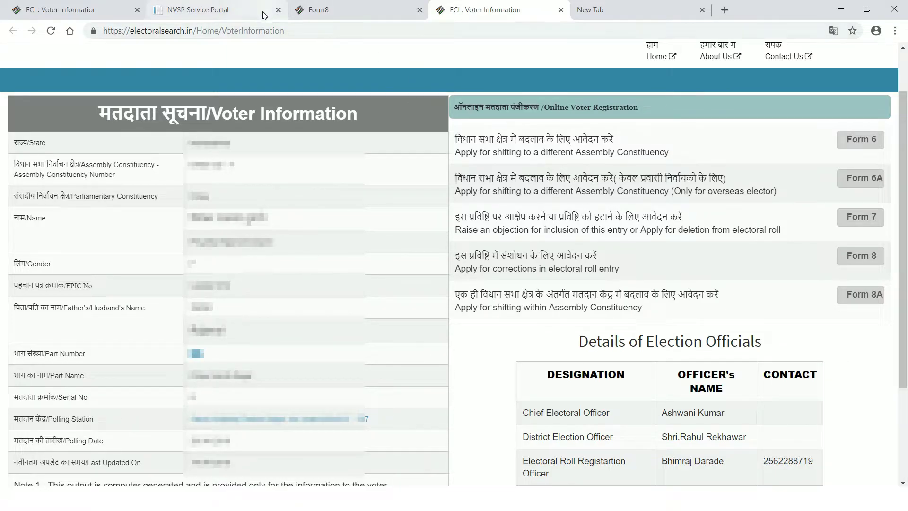
left_click(322, 12)
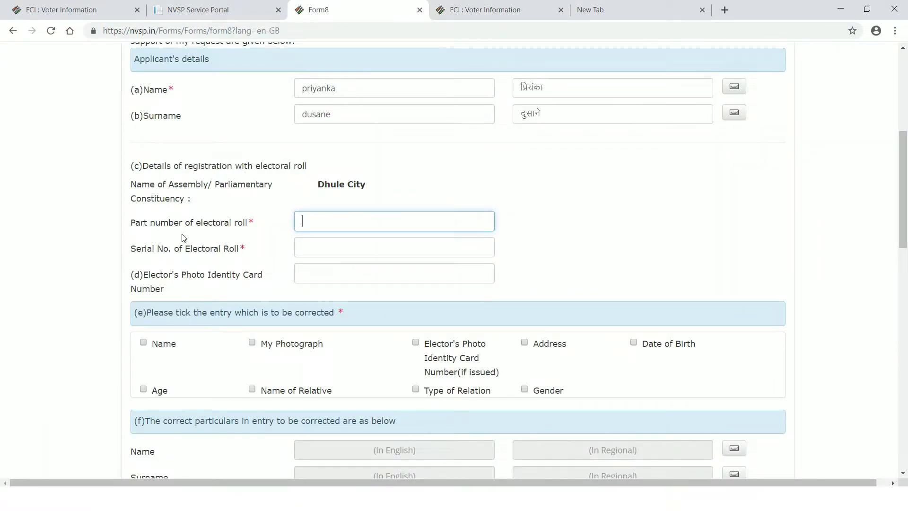
right_click(313, 225)
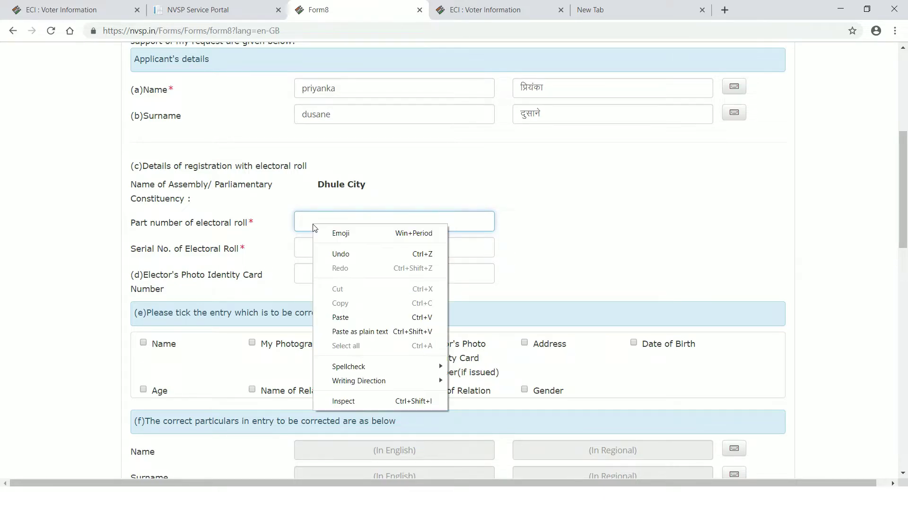
left_click(344, 320)
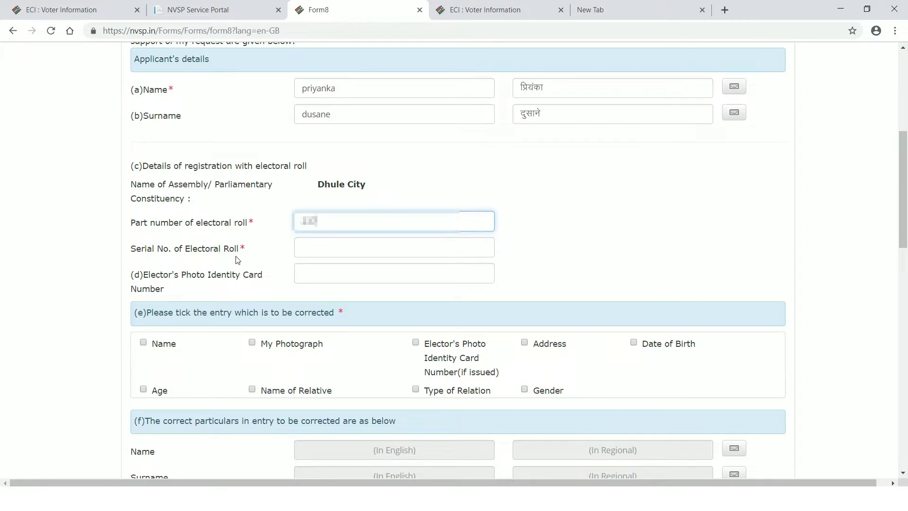
- Copy the Serial No from Voter Information into Form 8's serial number field
left_click(480, 11)
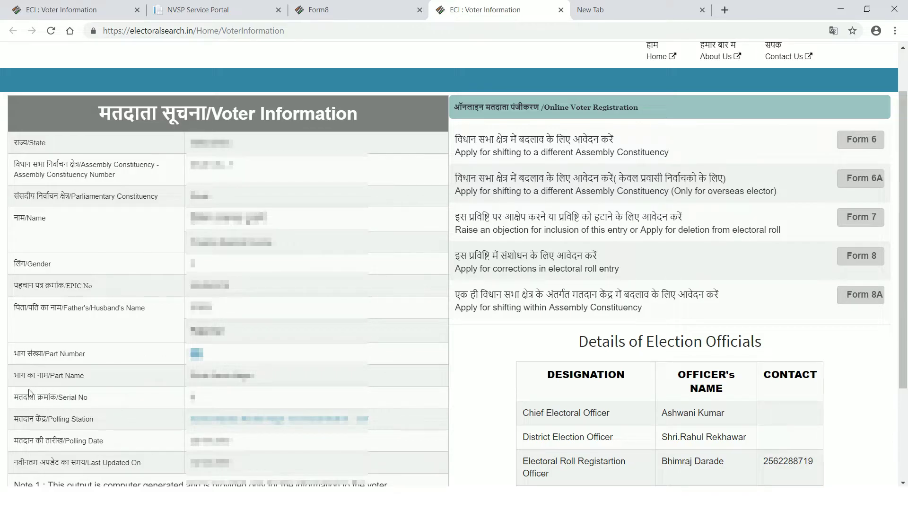
left_click_drag(17, 399, 94, 401)
double_click(193, 399)
right_click(194, 399)
left_click(217, 407)
left_click(322, 9)
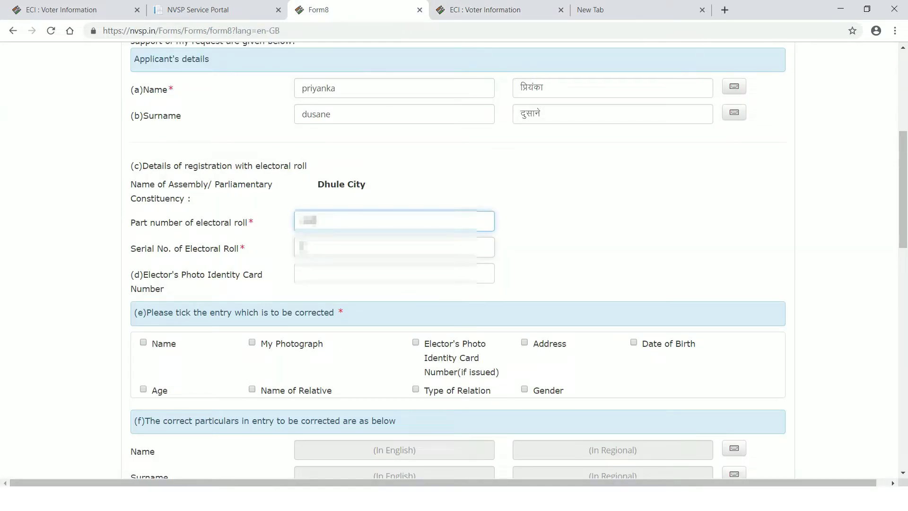
right_click(302, 247)
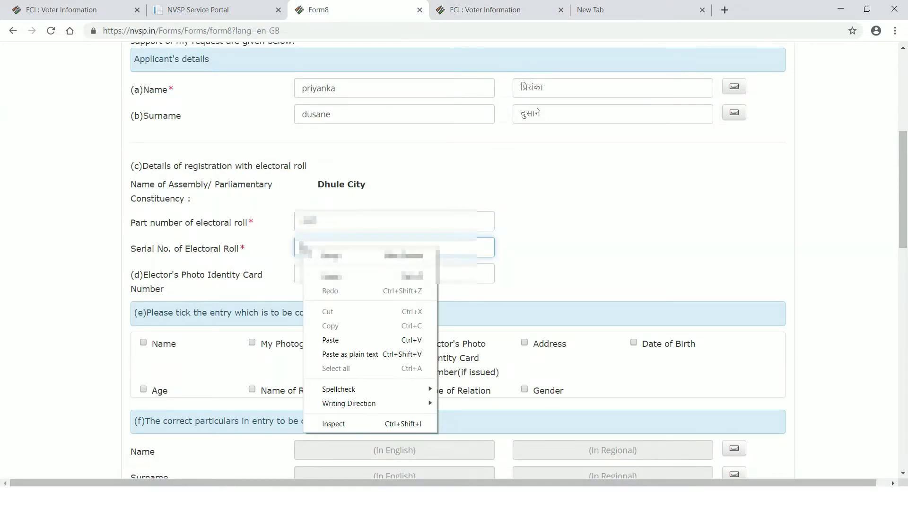
left_click(334, 341)
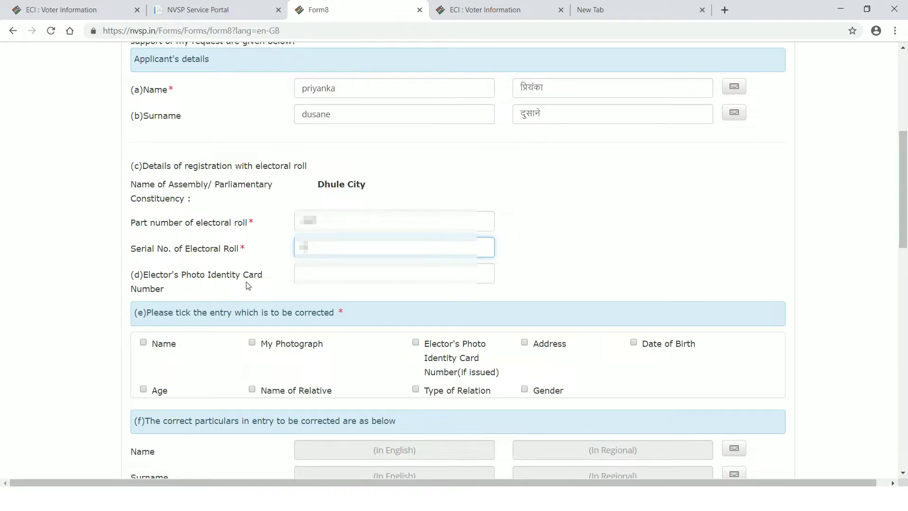
- Copy the EPIC No from Voter Information into Form 8's photo identity card number field
left_click(302, 274)
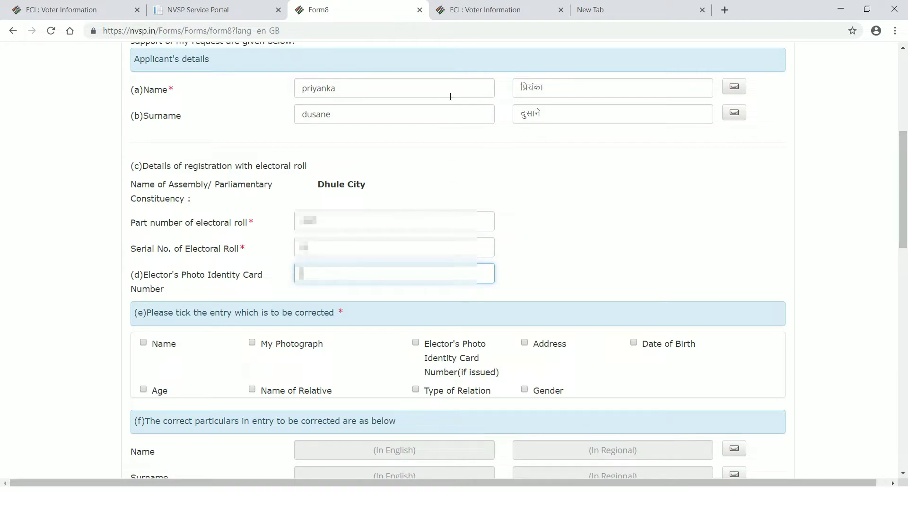
left_click(478, 12)
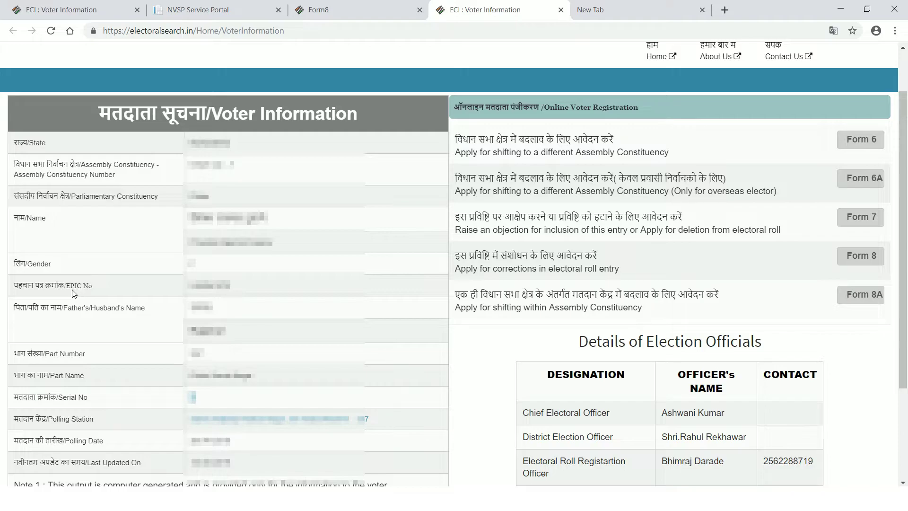
left_click_drag(192, 285, 230, 285)
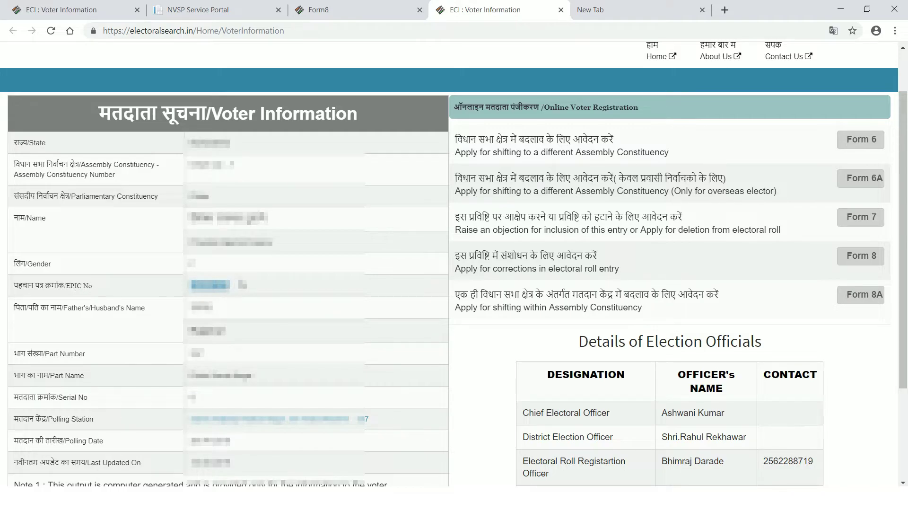
right_click(222, 286)
left_click(242, 295)
left_click(354, 10)
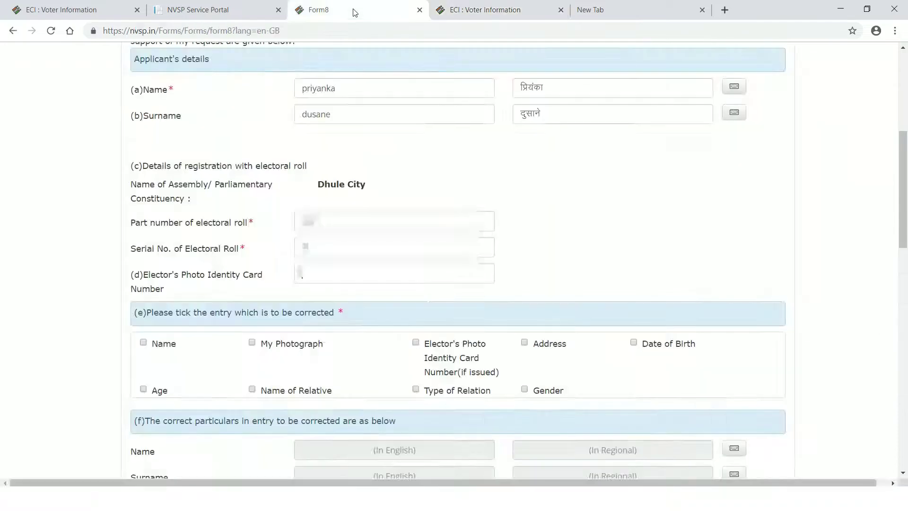
right_click(316, 279)
left_click(342, 371)
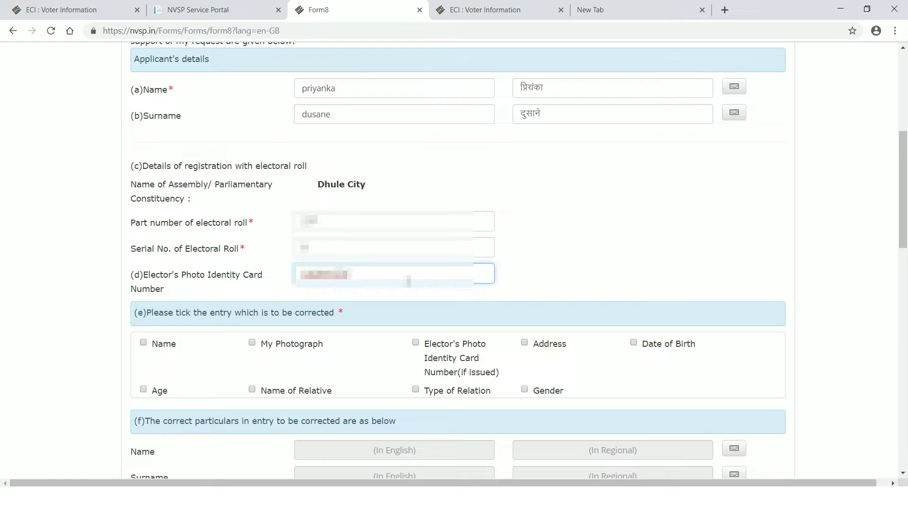
- Tick My Photograph, Address and Date of Birth, dropping Name; Type of Relation exceeds the three-entry limit
scroll(232, 332, "down", 5)
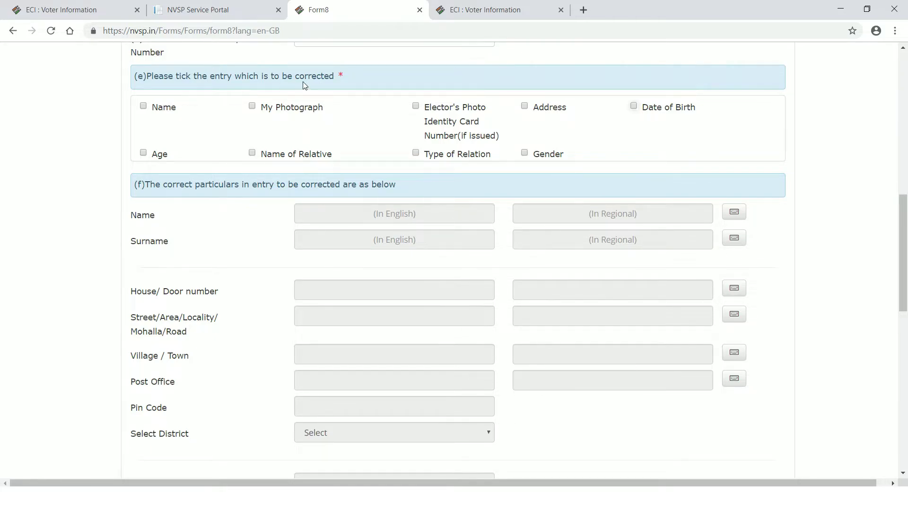
left_click(143, 106)
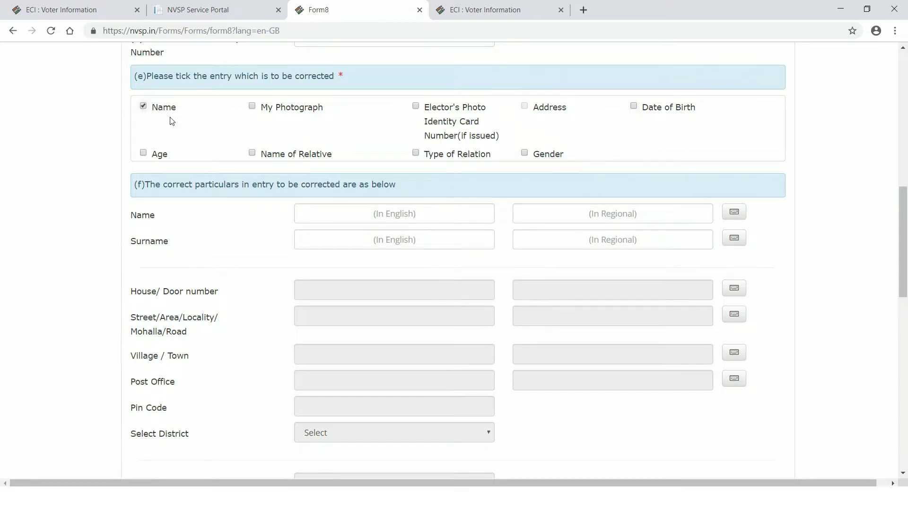
left_click(252, 106)
left_click(145, 107)
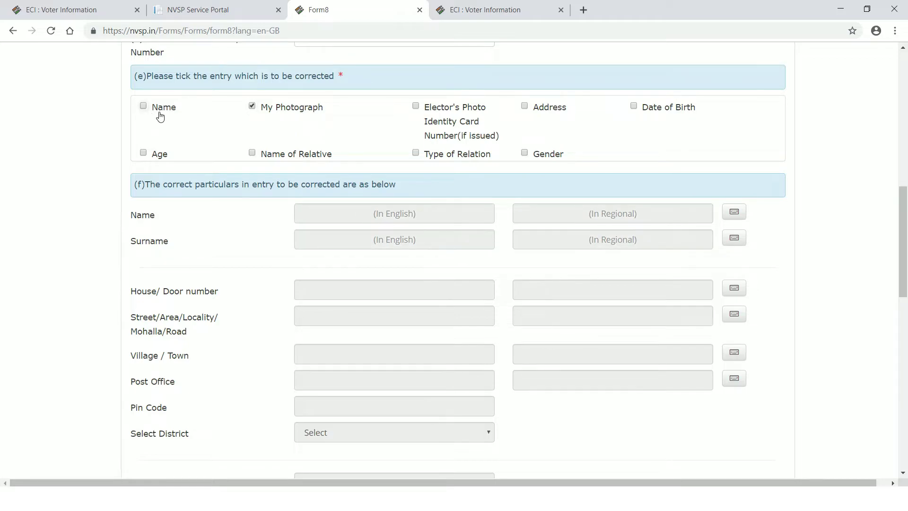
left_click(525, 107)
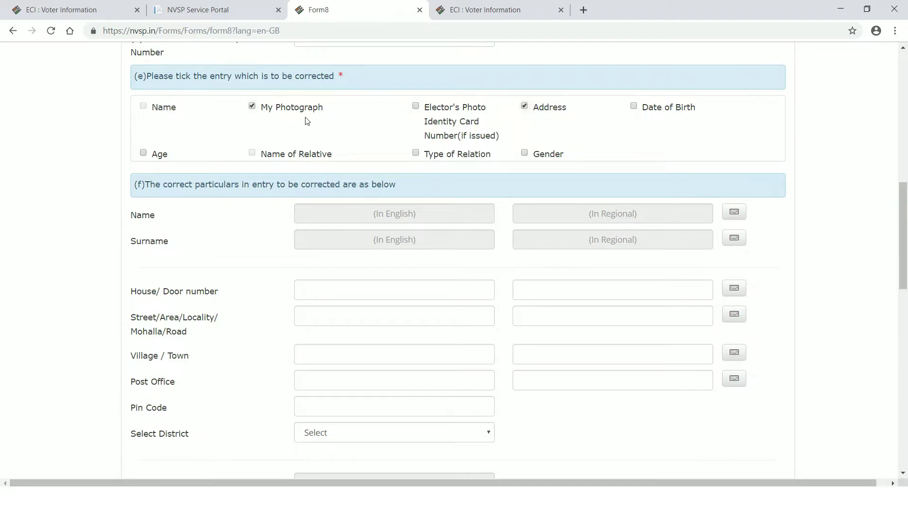
left_click(634, 107)
left_click(425, 162)
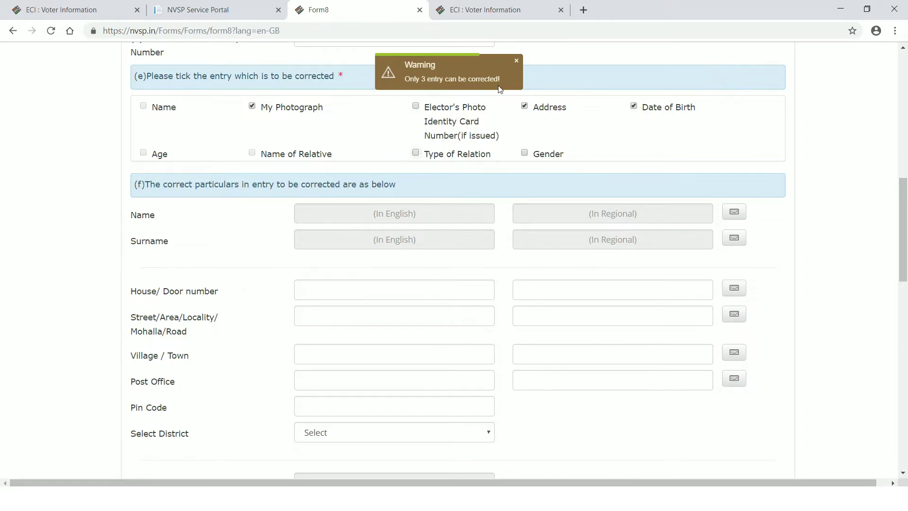
- Swap the Date of Birth and Address corrections for Name and Name of Relative
left_click(524, 153)
left_click(634, 106)
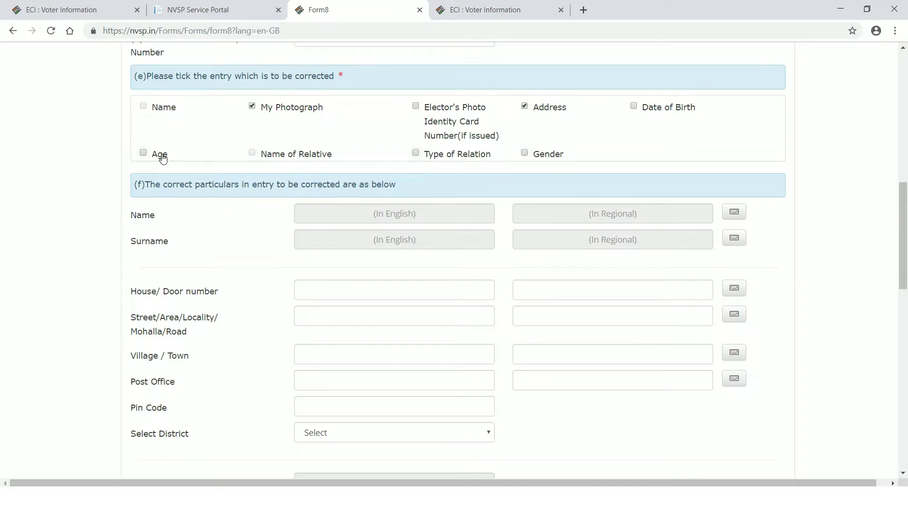
left_click(144, 153)
left_click(144, 153)
left_click(525, 106)
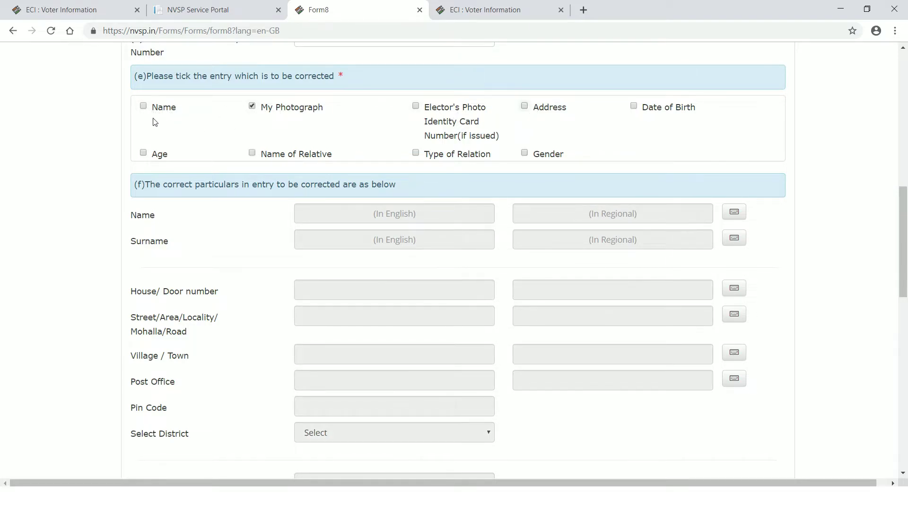
left_click(143, 107)
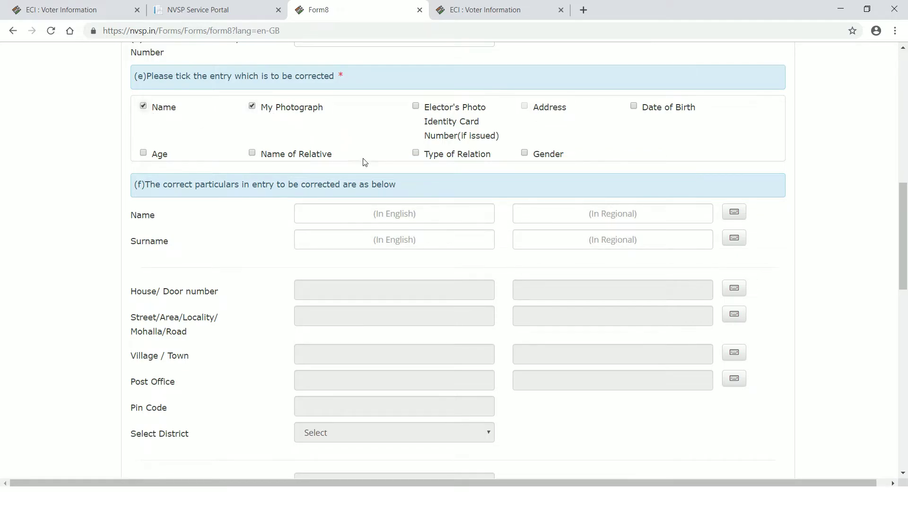
left_click(252, 152)
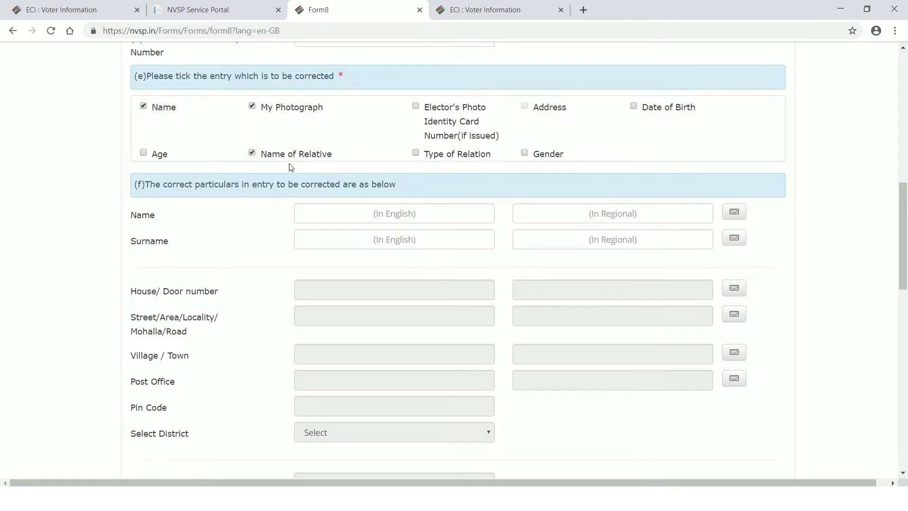
left_click(416, 154)
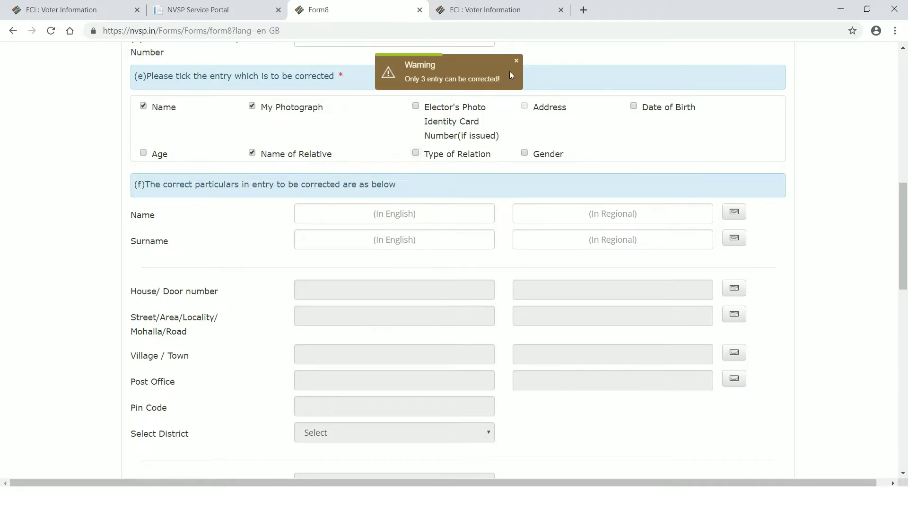
- Visit the English and regional-language Name fields, then the Surname field
scroll(340, 228, "down", 2)
scroll(335, 196, "up", 1)
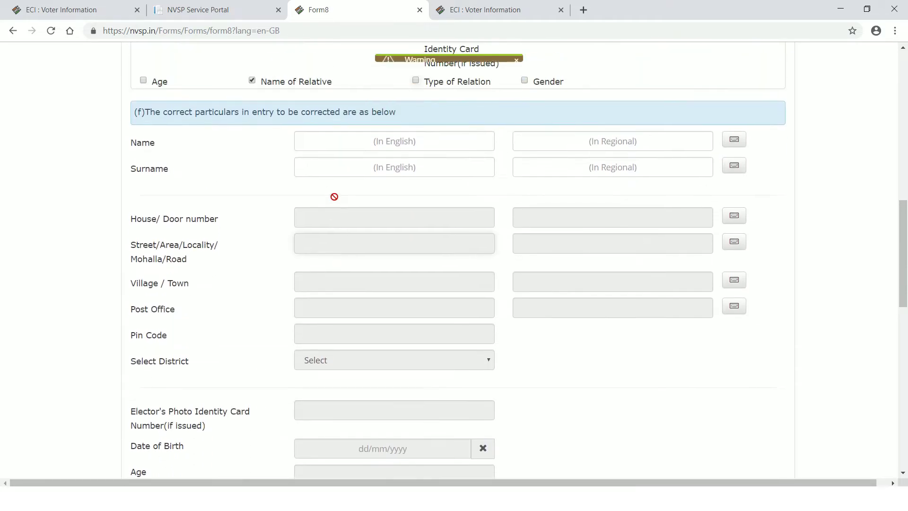
left_click(332, 156)
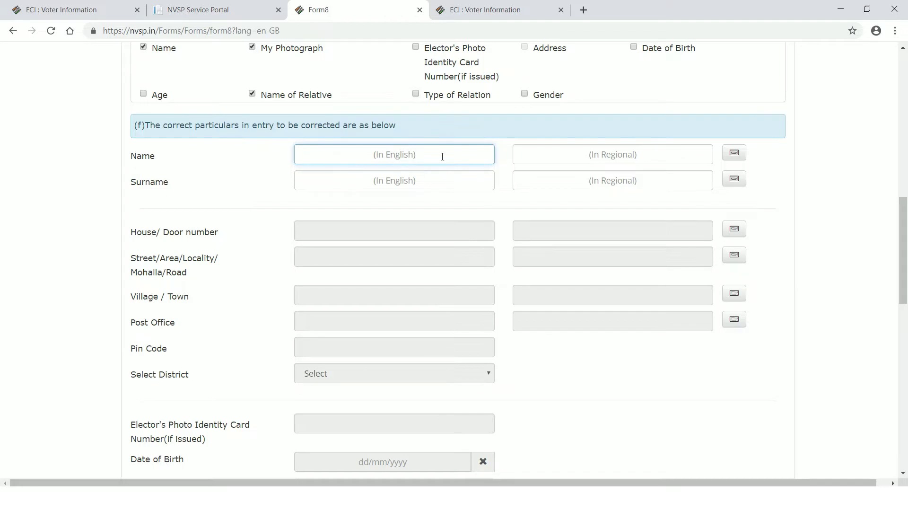
left_click(565, 158)
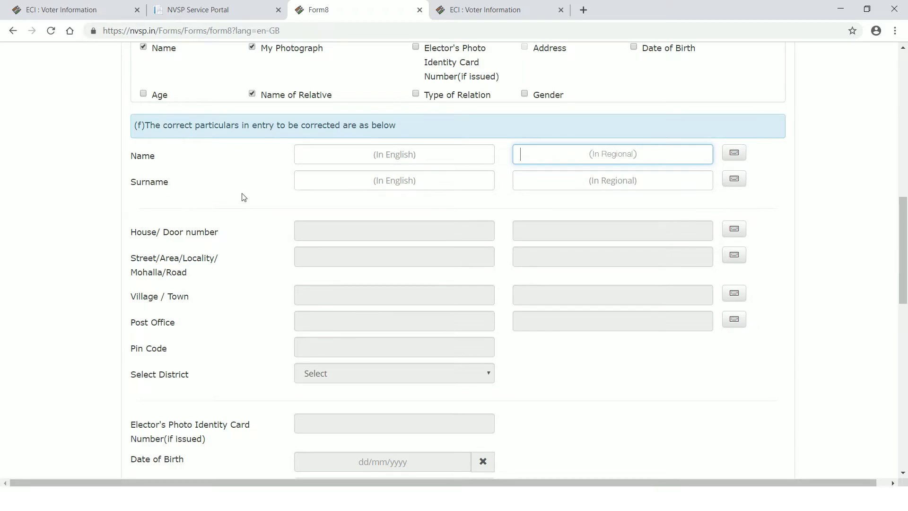
left_click(335, 183)
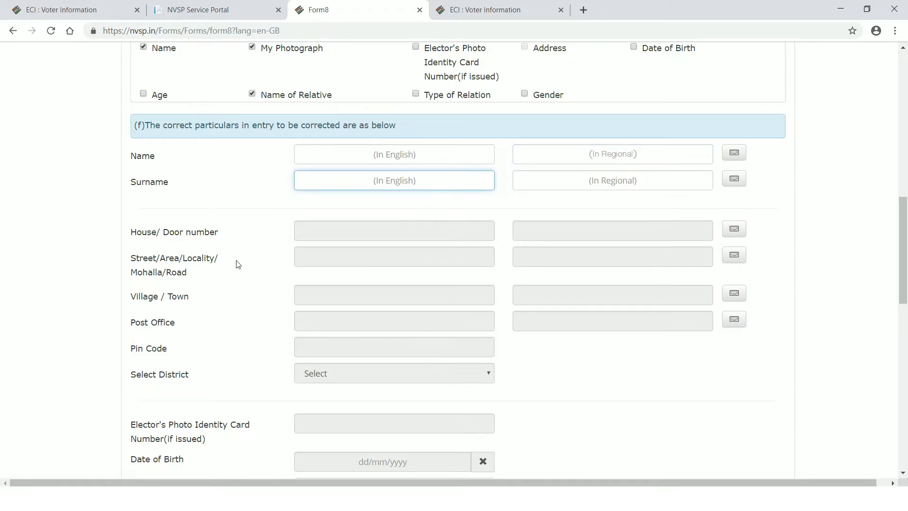
left_click(305, 231)
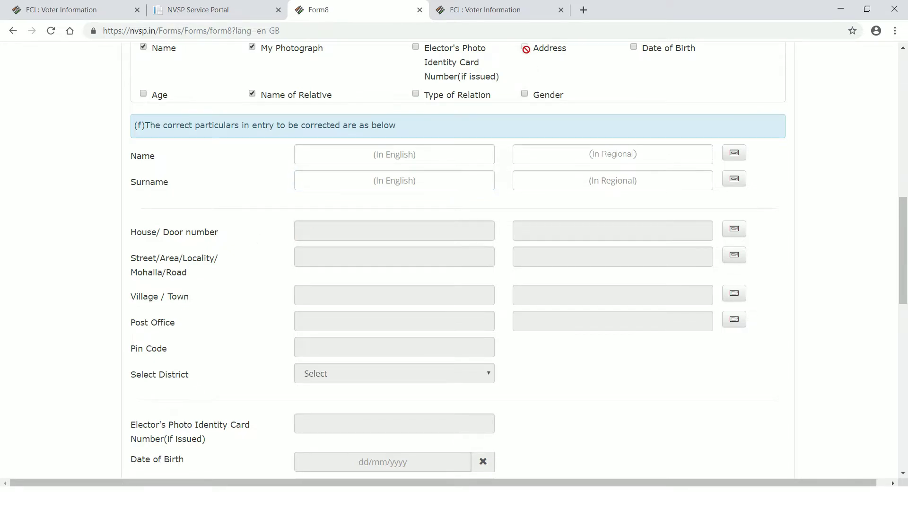
scroll(393, 227, "down", 5)
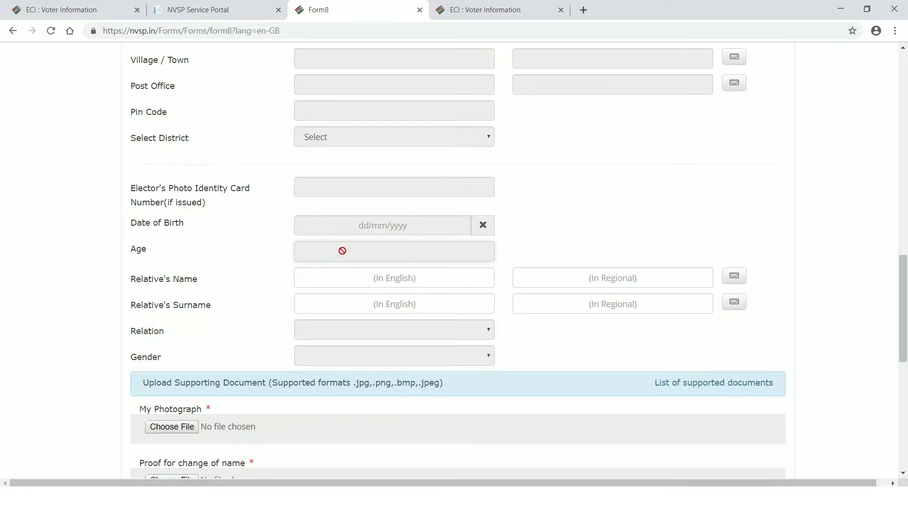
- Visit the relative's name fields in English and in the regional language
left_click(323, 278)
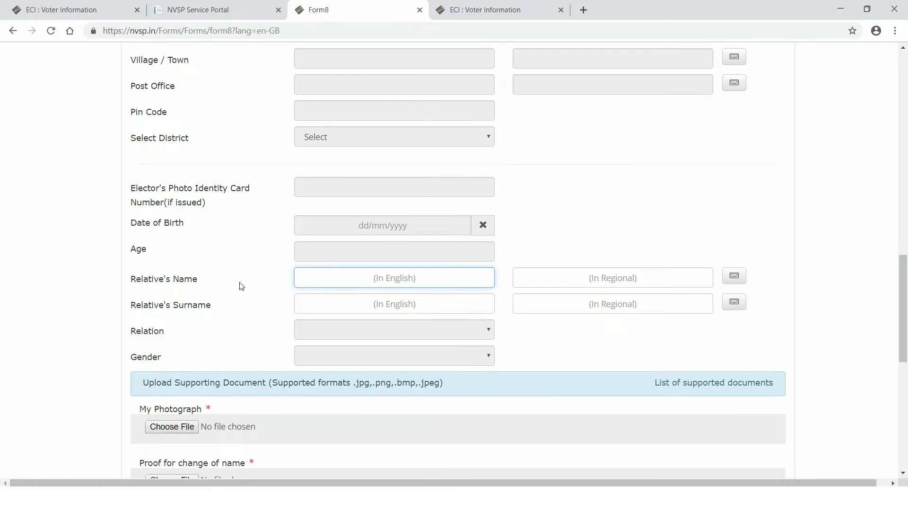
scroll(310, 223, "up", 6)
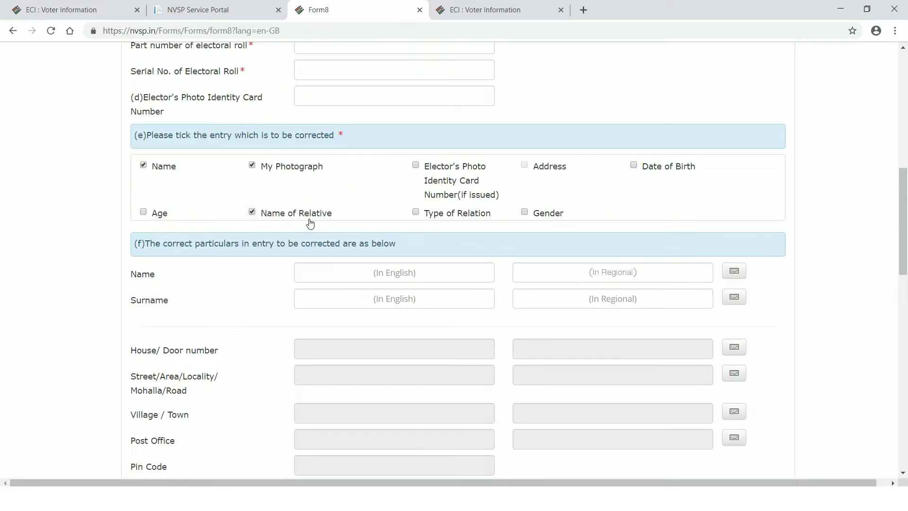
scroll(331, 282, "down", 5)
scroll(333, 286, "down", 4)
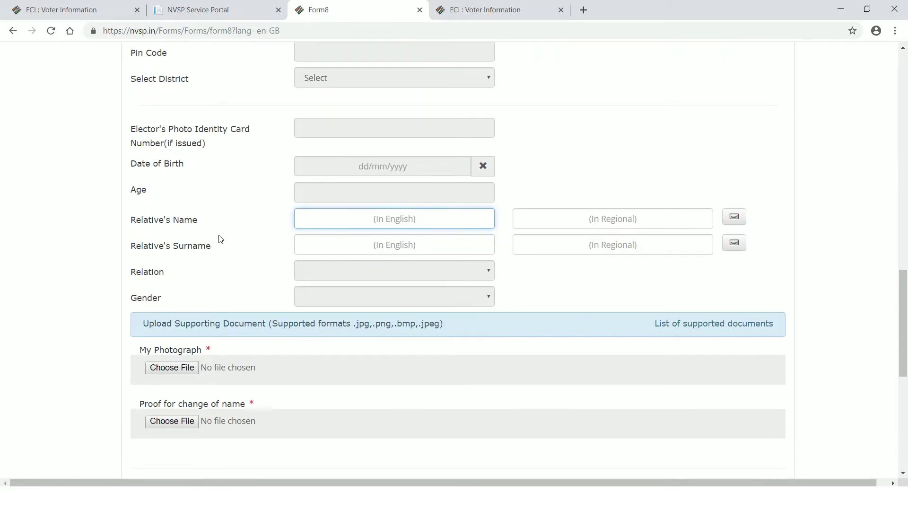
left_click(582, 218)
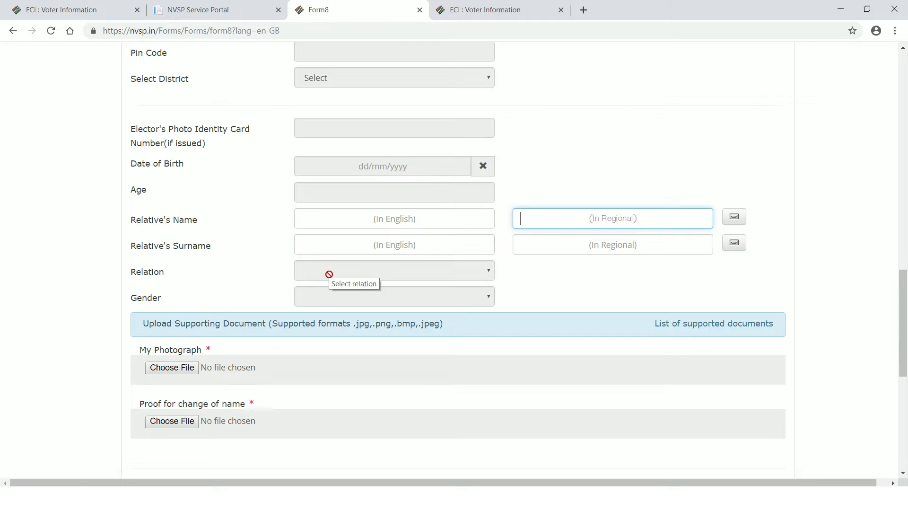
scroll(398, 262, "up", 10)
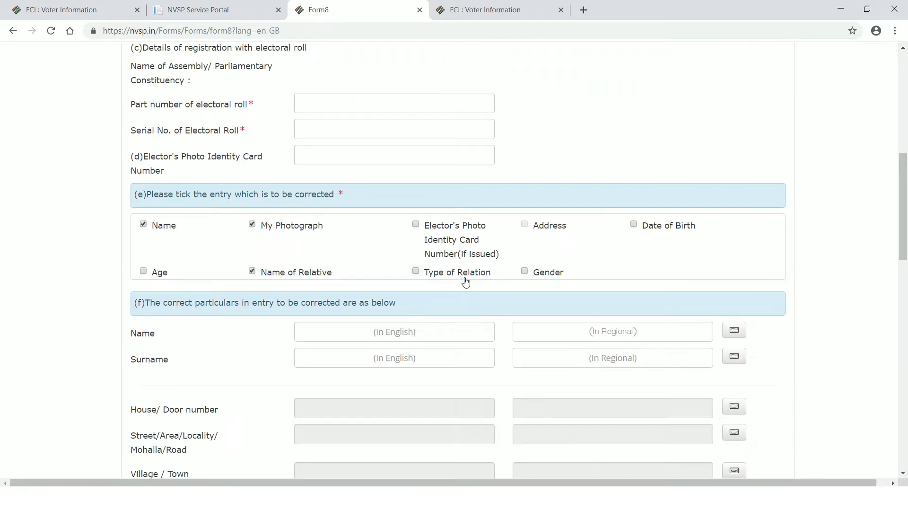
- Replace My Photograph with Type of Relation among the Form 8 corrections
left_click(251, 225)
left_click(416, 273)
scroll(439, 331, "down", 8)
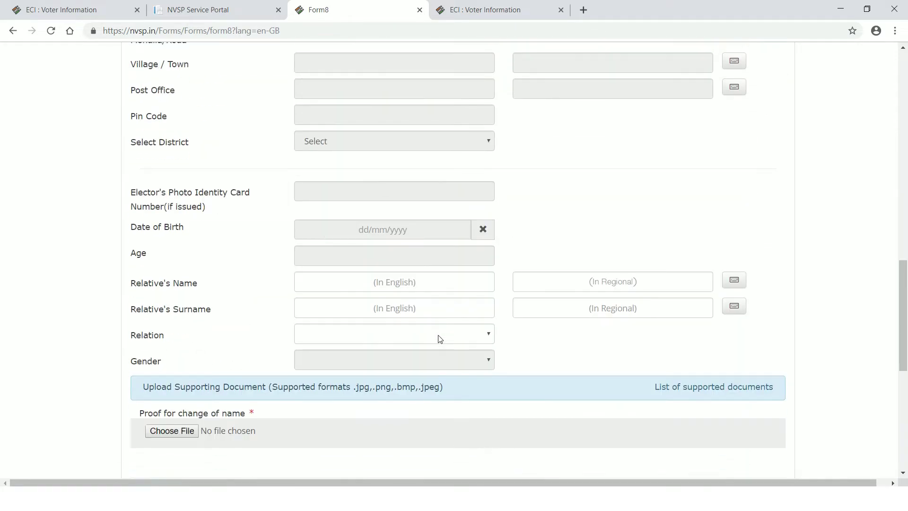
scroll(326, 296, "up", 1)
scroll(217, 294, "up", 2)
scroll(190, 318, "down", 3)
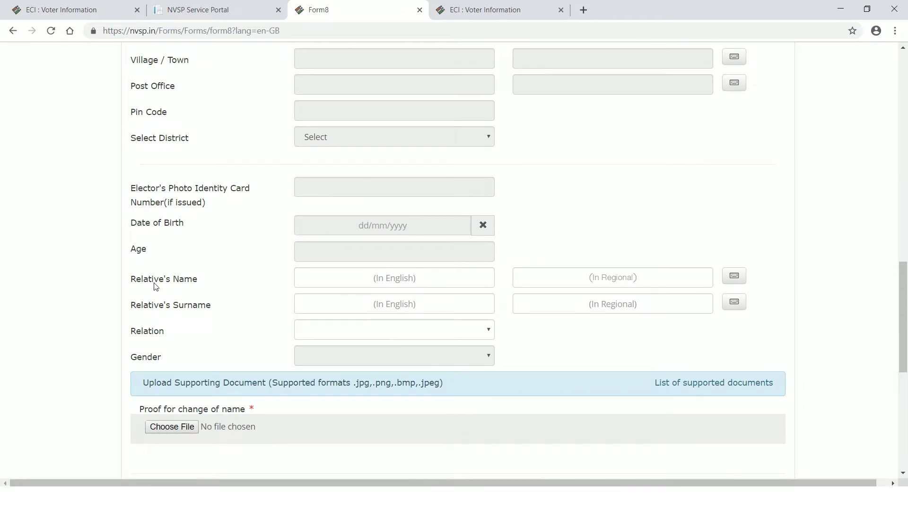
- Visit the relative's name and surname fields, then view the Relation options without choosing one
left_click(466, 278)
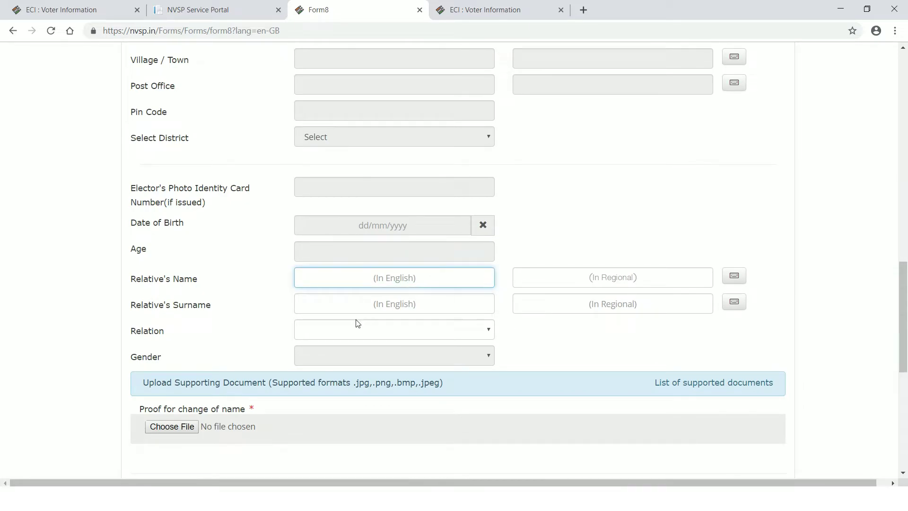
left_click(342, 305)
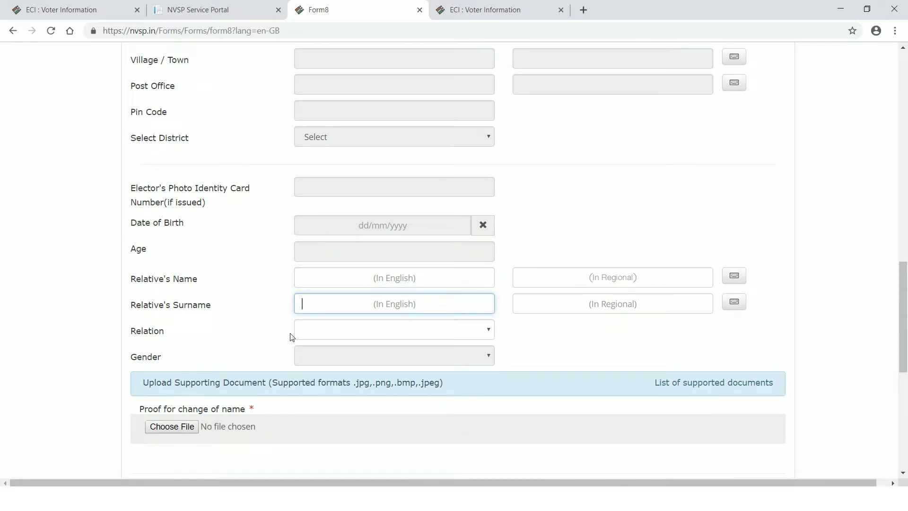
left_click(336, 331)
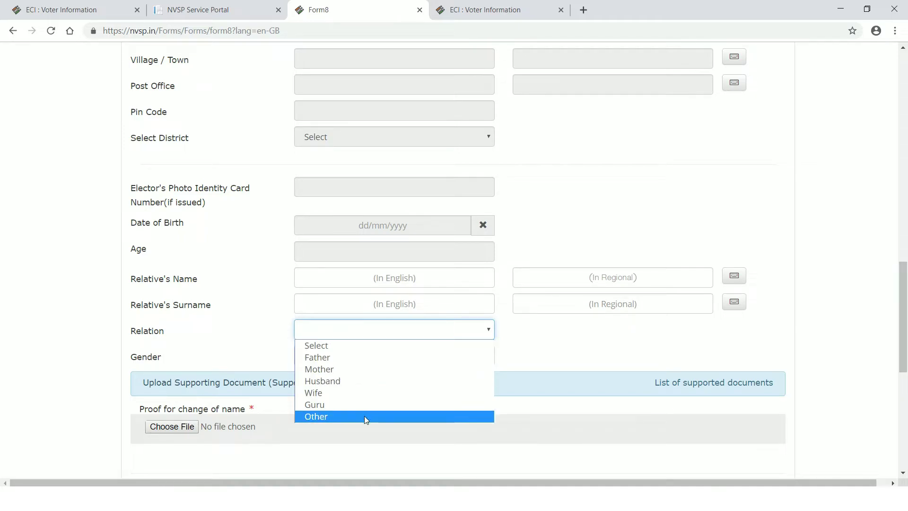
left_click(560, 336)
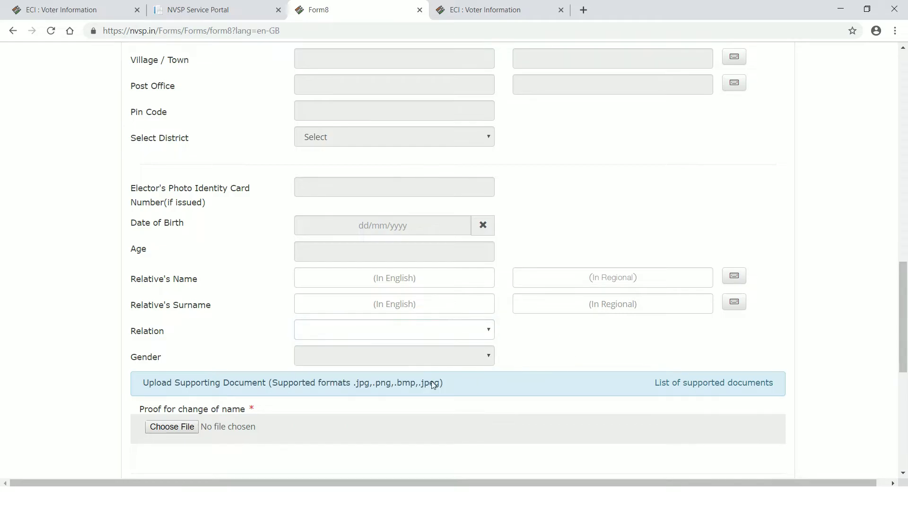
scroll(447, 381, "down", 4)
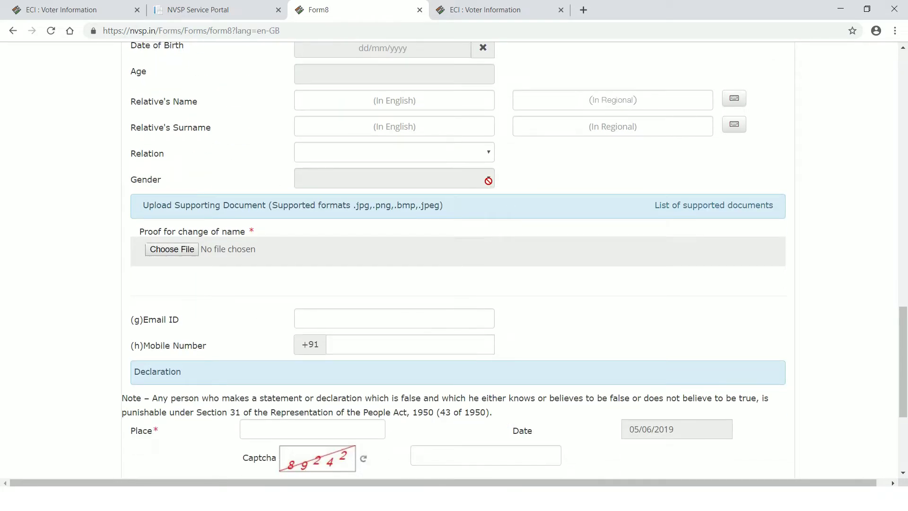
- In section (e), untick Type of Relation and tick Gender instead
scroll(467, 180, "up", 12)
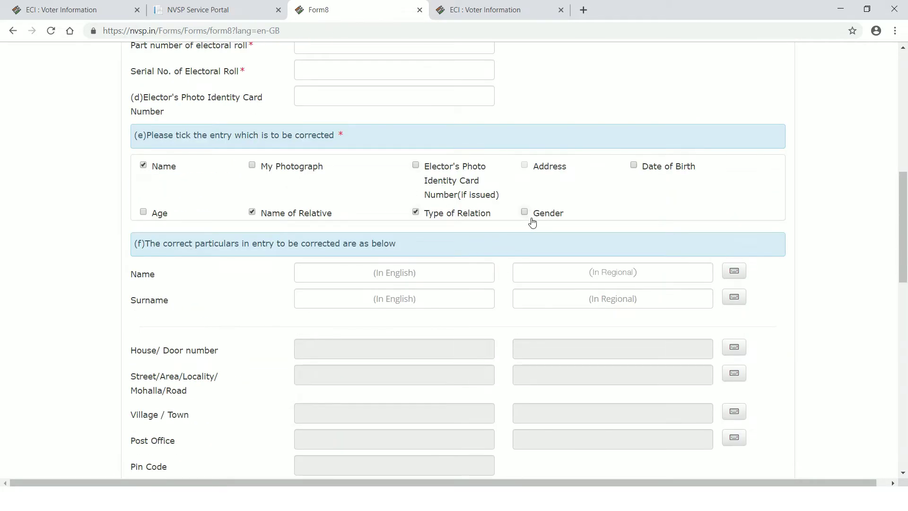
scroll(452, 300, "down", 13)
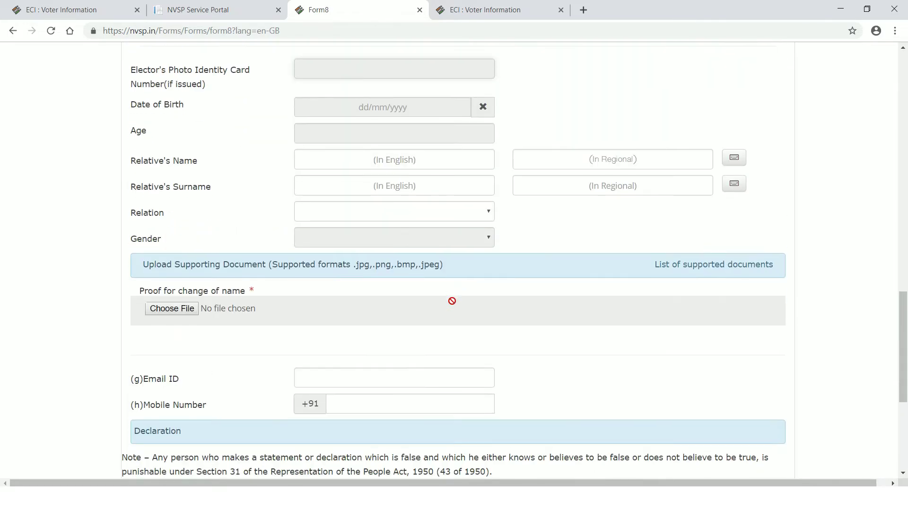
scroll(453, 299, "up", 14)
scroll(453, 284, "up", 1)
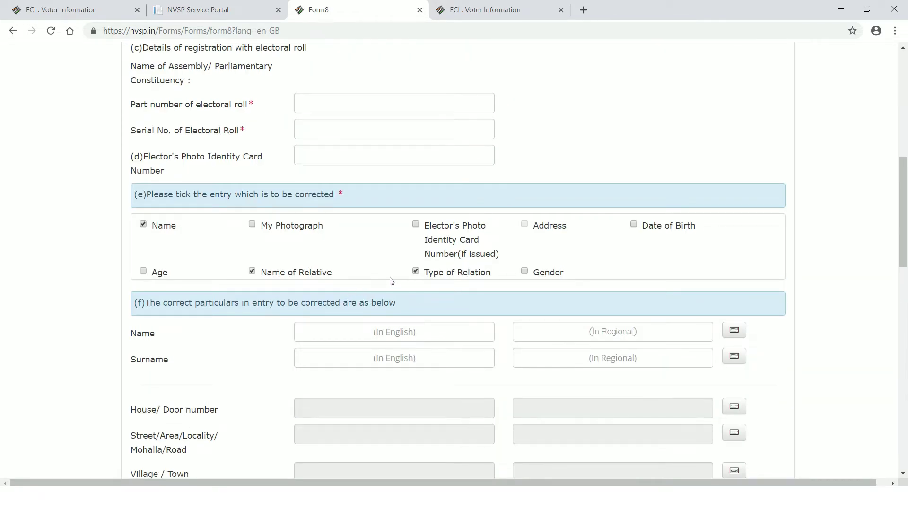
left_click(416, 272)
left_click(524, 272)
- Look at the Gender options, close them without choosing, and review the form
scroll(497, 331, "down", 1)
scroll(497, 331, "down", 10)
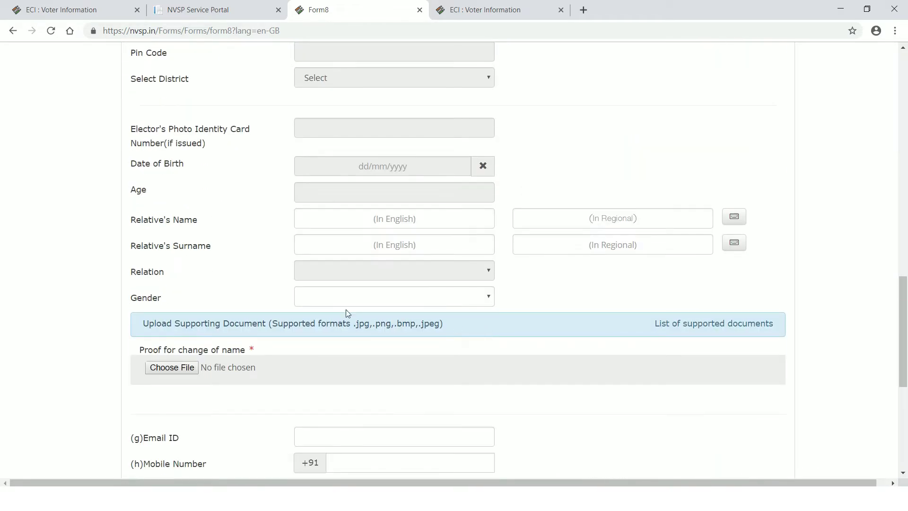
left_click(488, 297)
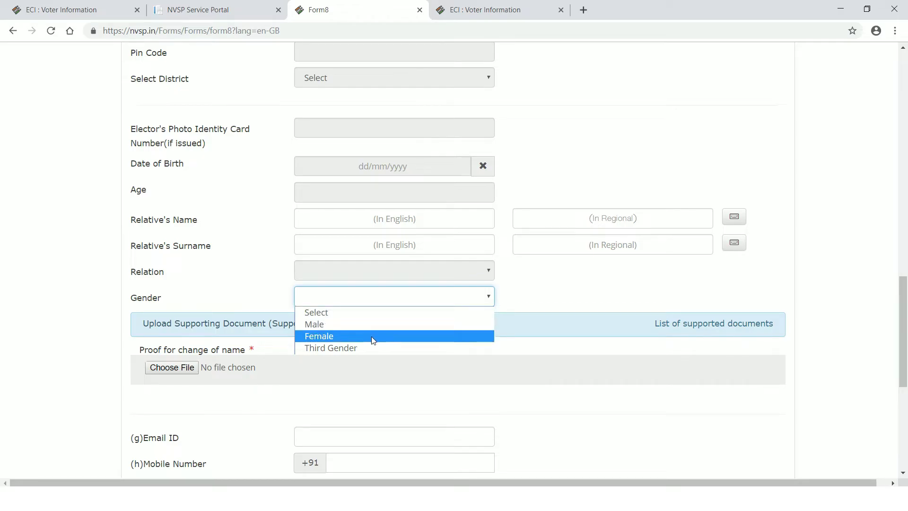
left_click(554, 279)
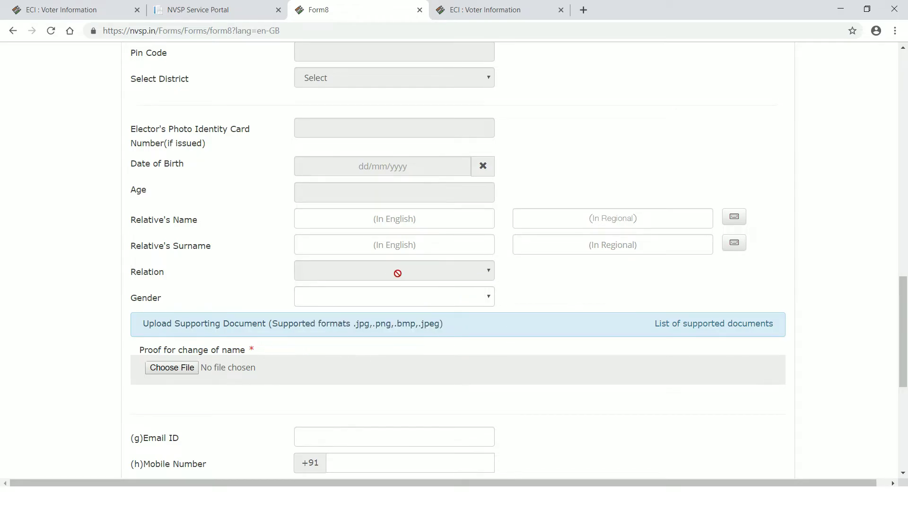
scroll(384, 265, "up", 10)
scroll(386, 270, "up", 1)
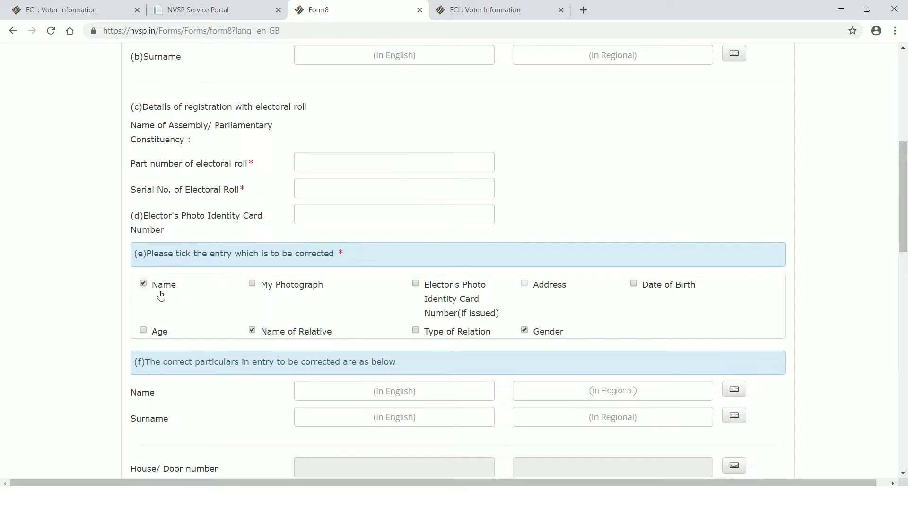
scroll(269, 329, "down", 9)
scroll(360, 345, "up", 11)
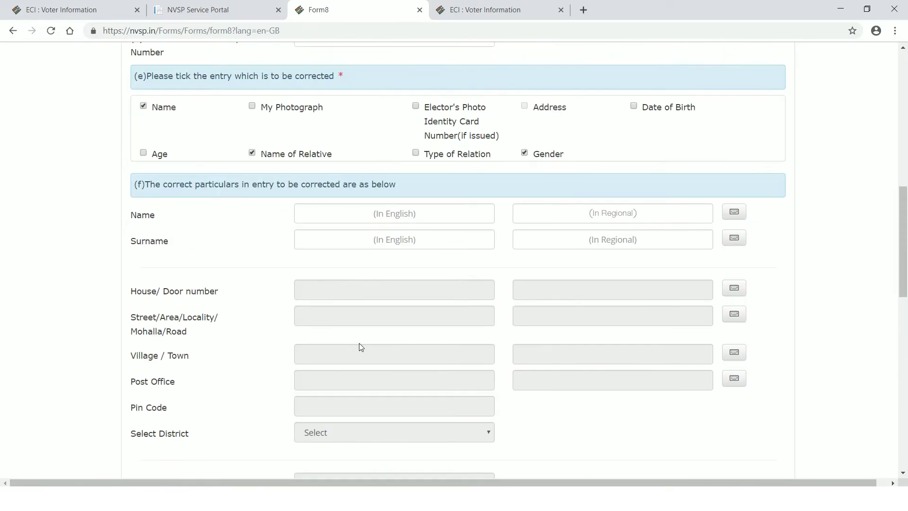
scroll(320, 363, "down", 13)
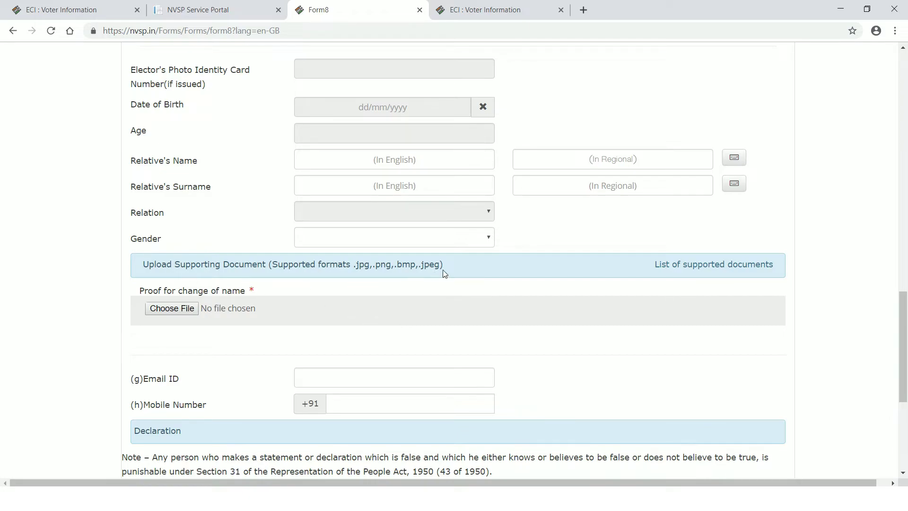
left_click(713, 270)
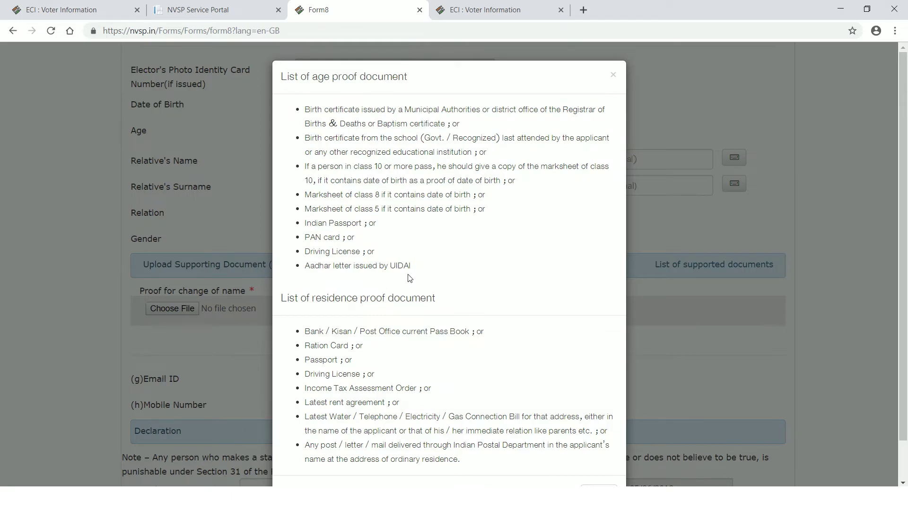
scroll(410, 316, "down", 2)
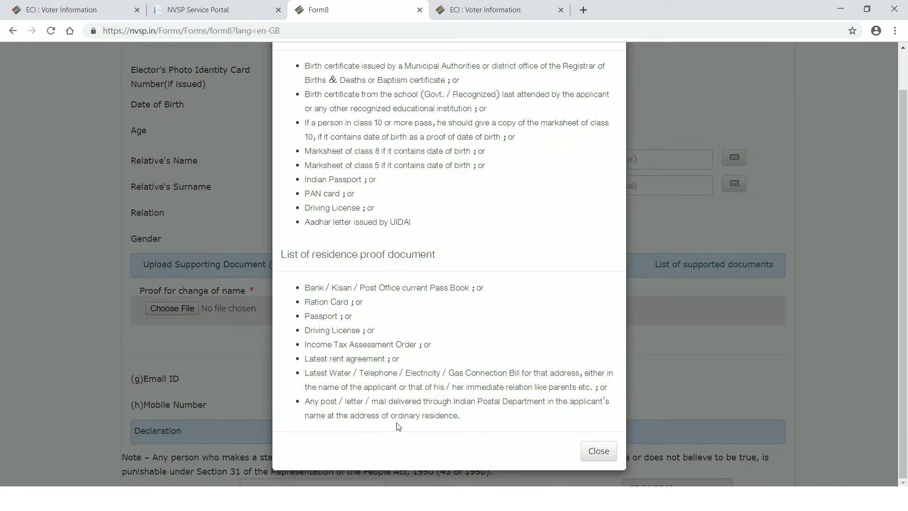
left_click(588, 452)
scroll(387, 401, "down", 1)
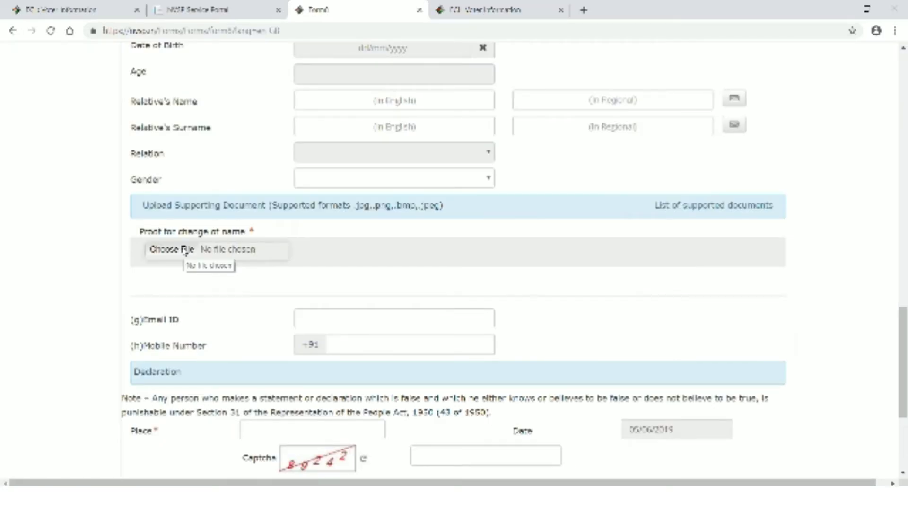
- Cancel the proof file upload and visit the Email ID and Mobile Number fields
left_click(185, 250)
key("Escape")
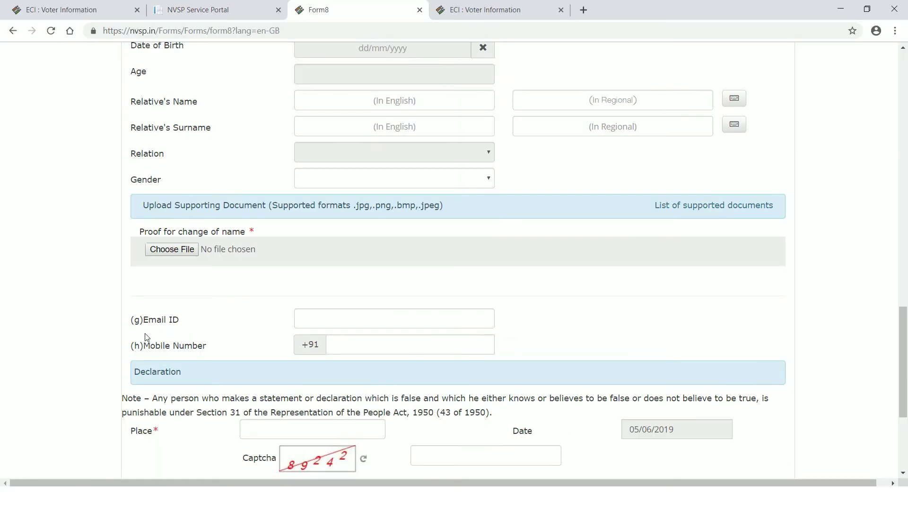
left_click(305, 318)
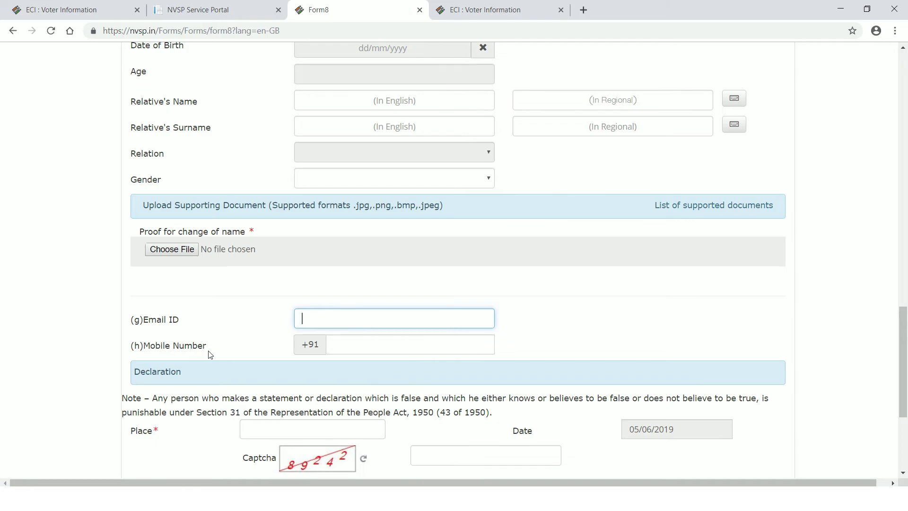
left_click(384, 346)
scroll(567, 344, "down", 3)
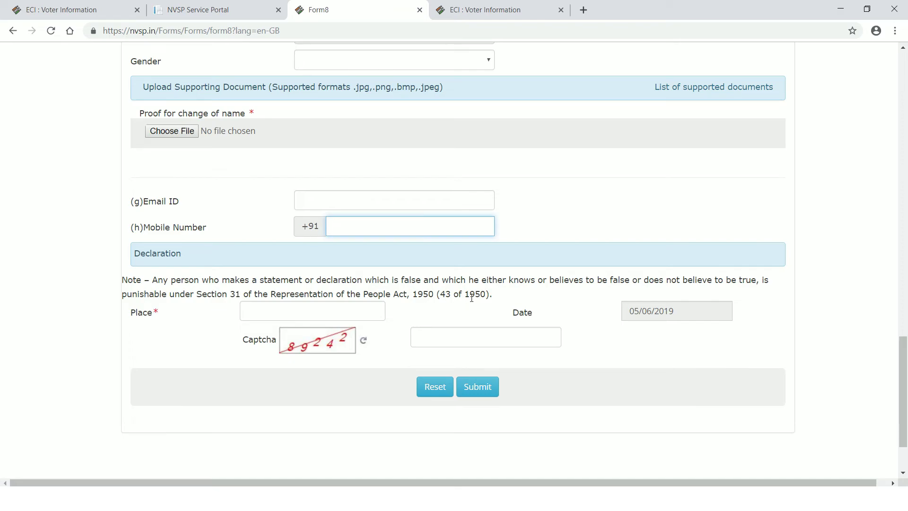
- Visit the declaration Place and Captcha fields, then return to the first 'ECI : Voter Information' tab
left_click(266, 312)
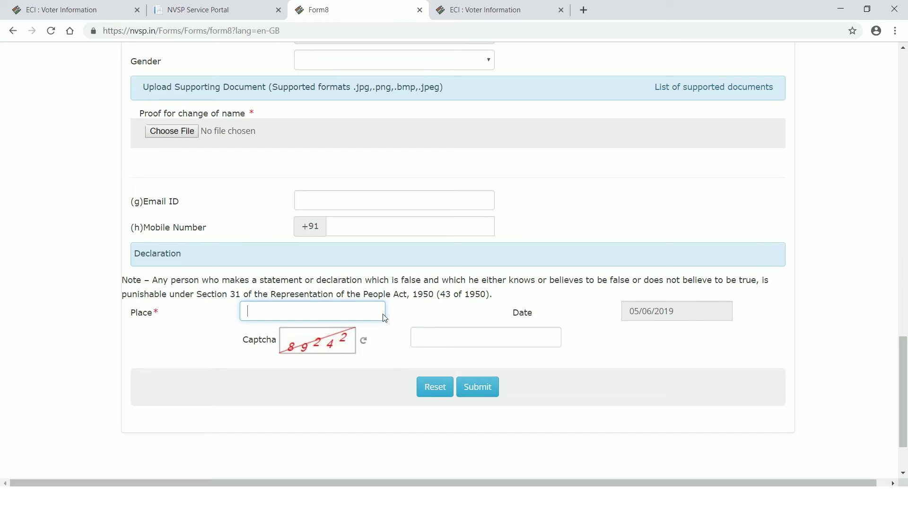
left_click(470, 336)
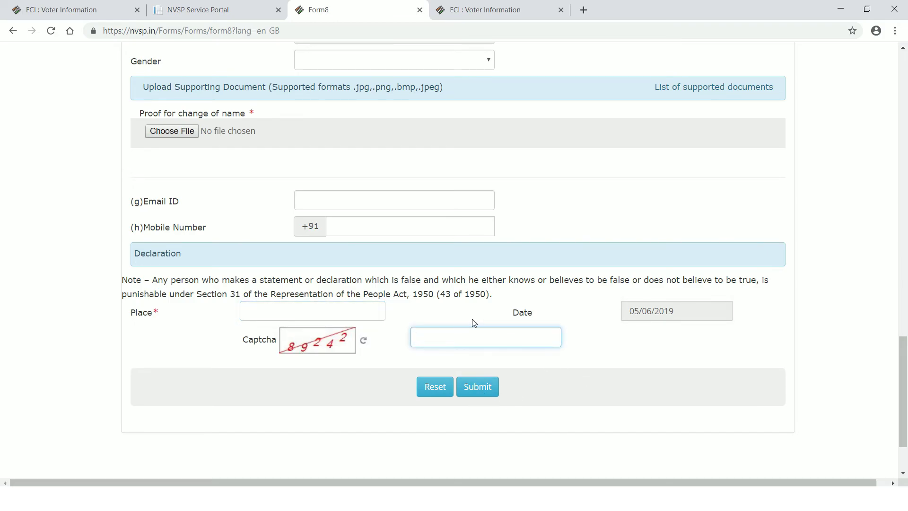
scroll(471, 318, "up", 2)
scroll(470, 317, "up", 20)
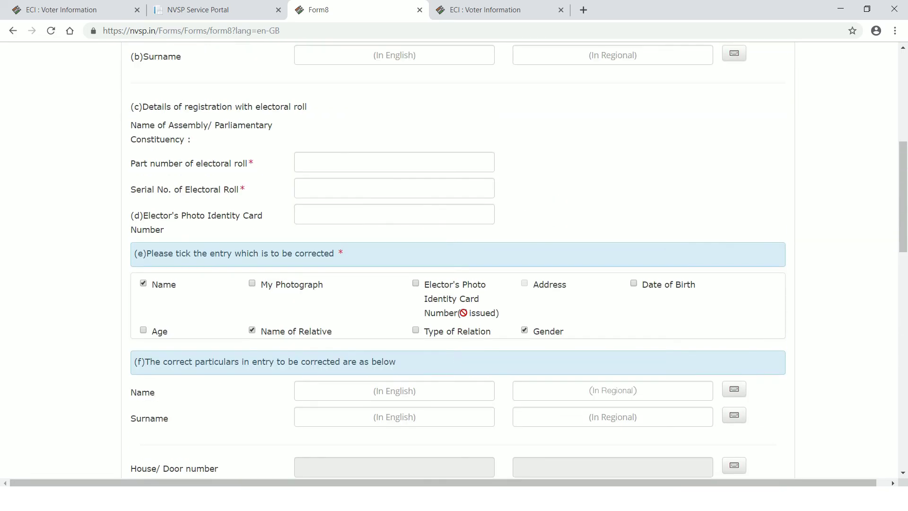
scroll(465, 317, "up", 4)
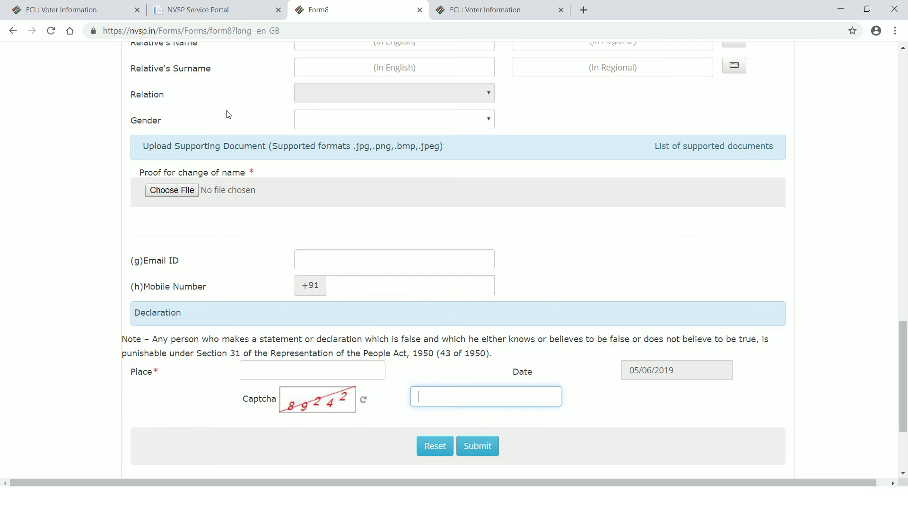
left_click(76, 10)
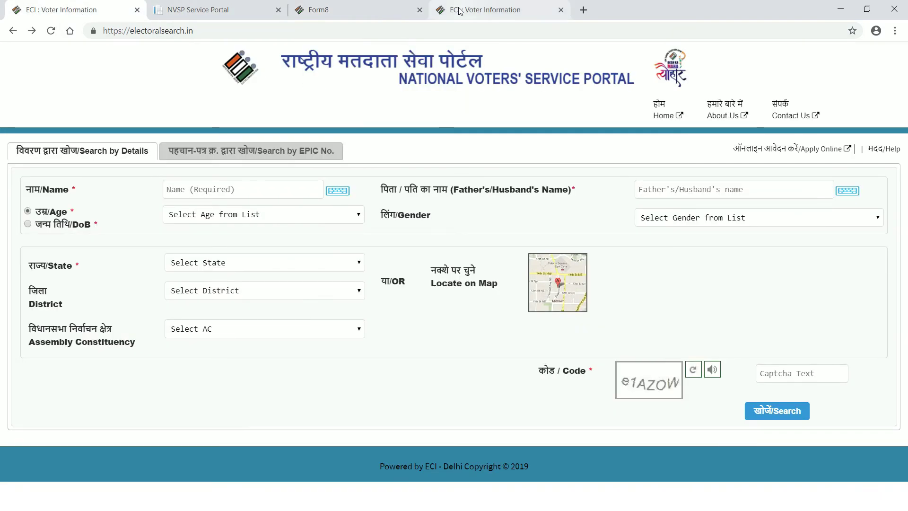
- Go from the Voter Information results tab to Home, then to Online Application Status
left_click(478, 10)
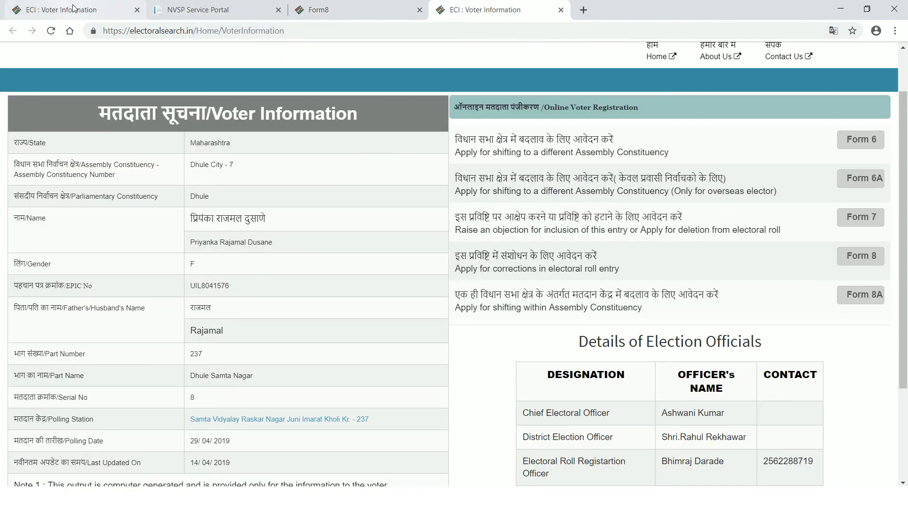
left_click(658, 56)
scroll(607, 322, "down", 3)
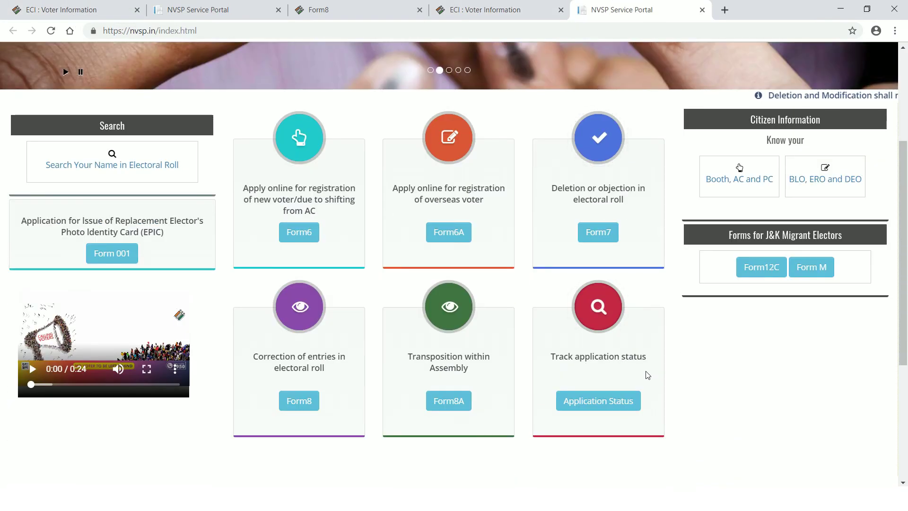
left_click(605, 401)
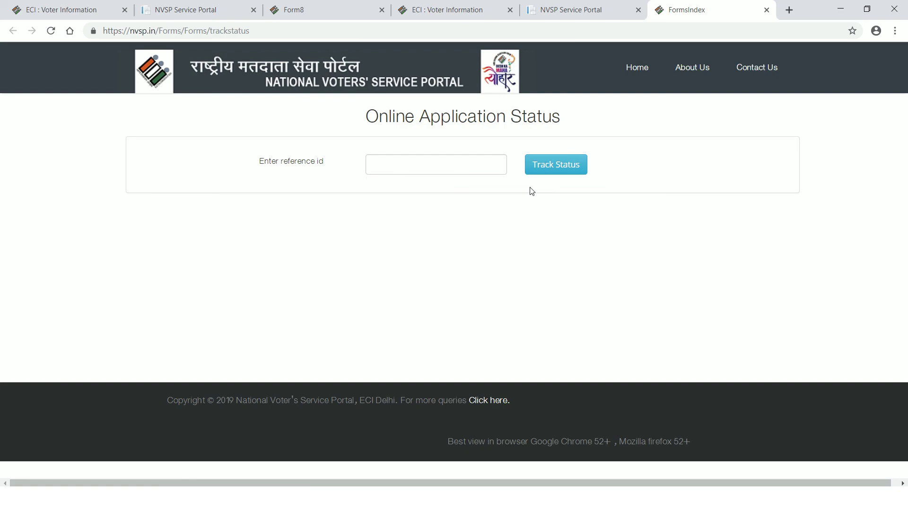
left_click(456, 165)
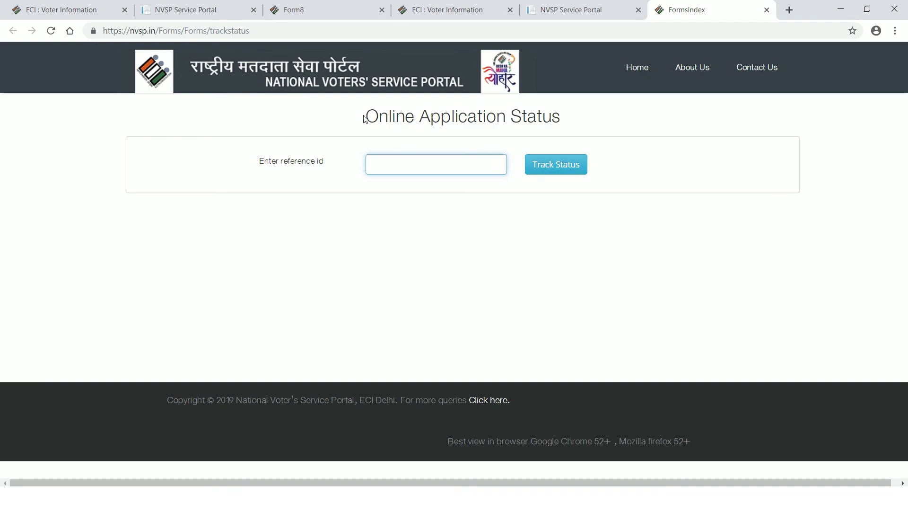
left_click_drag(364, 118, 567, 126)
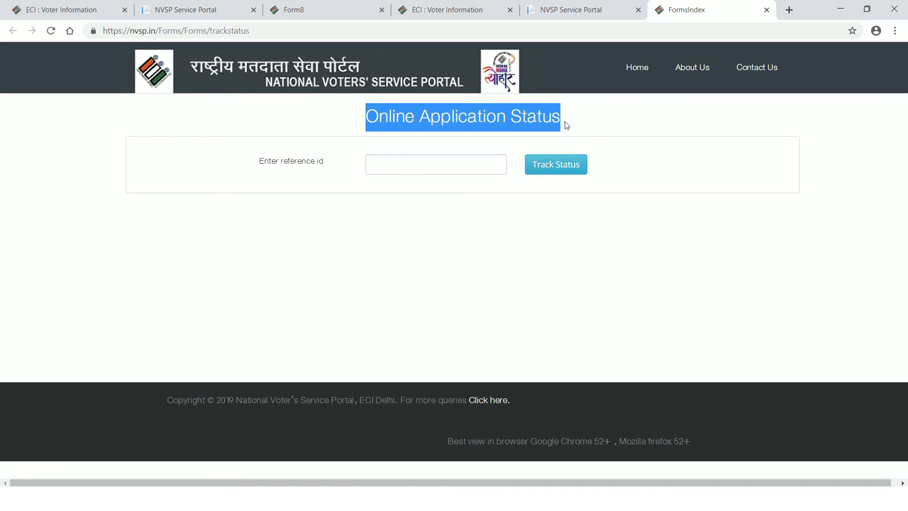